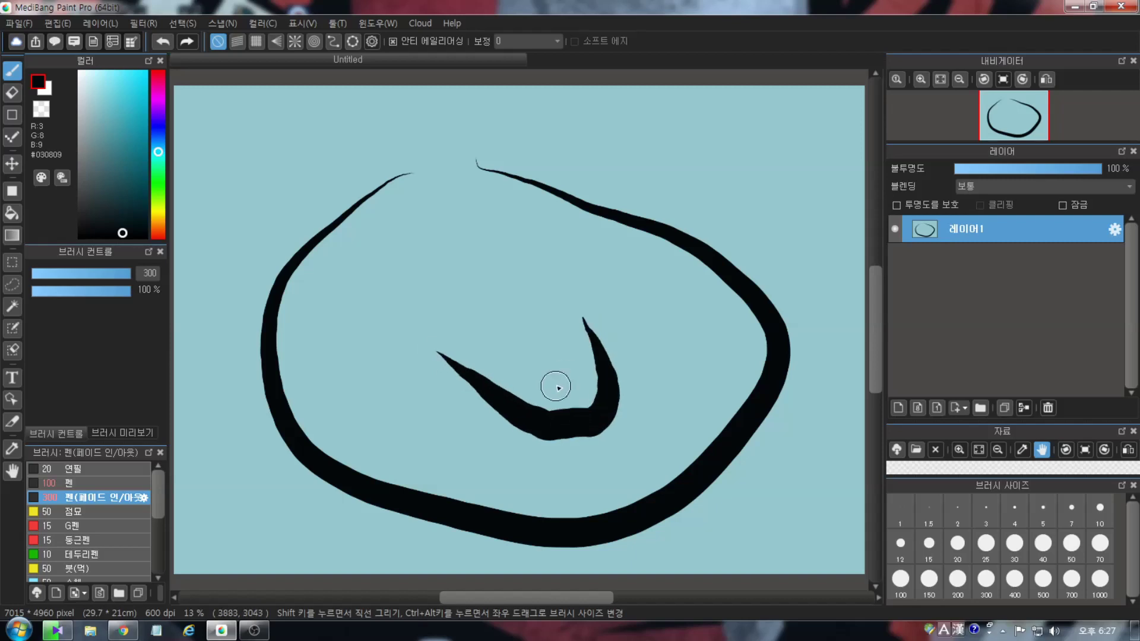
# Step: Draw a thick V on the forehead, and an m-shaped closed eye on each side at brush size 200
pyautogui.moveTo(383, 234)
pyautogui.mouseDown()
pyautogui.moveTo(496, 303)
pyautogui.moveTo(552, 217)
pyautogui.mouseUp()
pyautogui.click(958, 579)
pyautogui.moveTo(336, 284)
pyautogui.mouseDown()
pyautogui.moveTo(362, 316)
pyautogui.moveTo(438, 330)
pyautogui.mouseUp()
pyautogui.moveTo(559, 312)
pyautogui.mouseDown()
pyautogui.moveTo(548, 297)
pyautogui.moveTo(640, 293)
pyautogui.mouseUp()
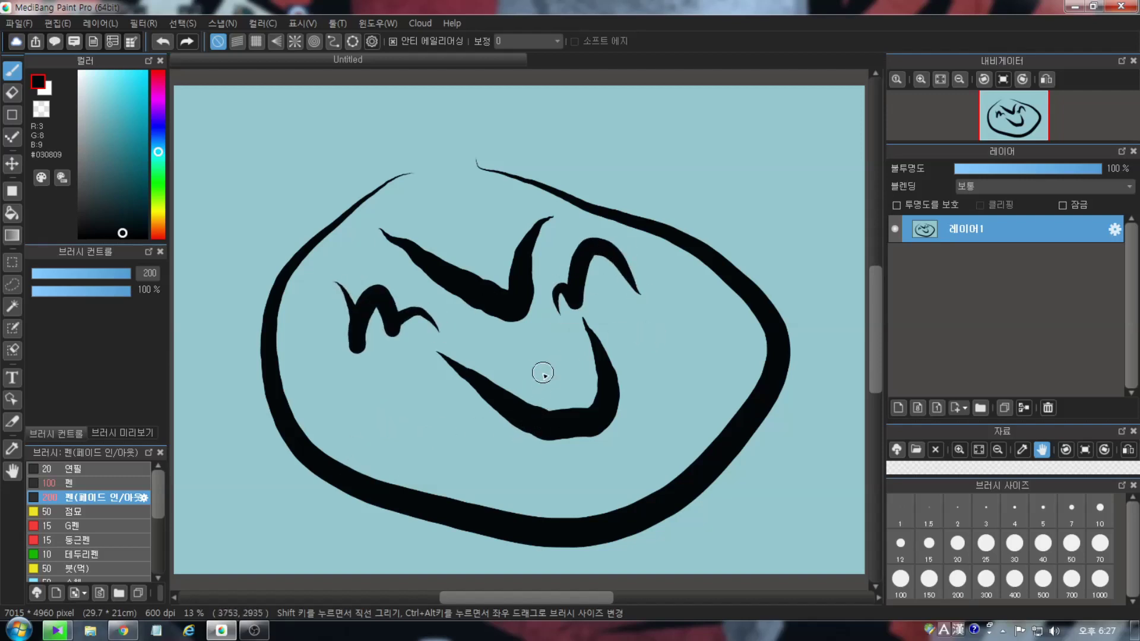
# Step: Paint a solid black nose with the Pen brush at size 300 and add near-white highlights at size 70
pyautogui.click(83, 483)
pyautogui.click(542, 390)
pyautogui.moveTo(542, 390); pyautogui.dragTo(564, 393)
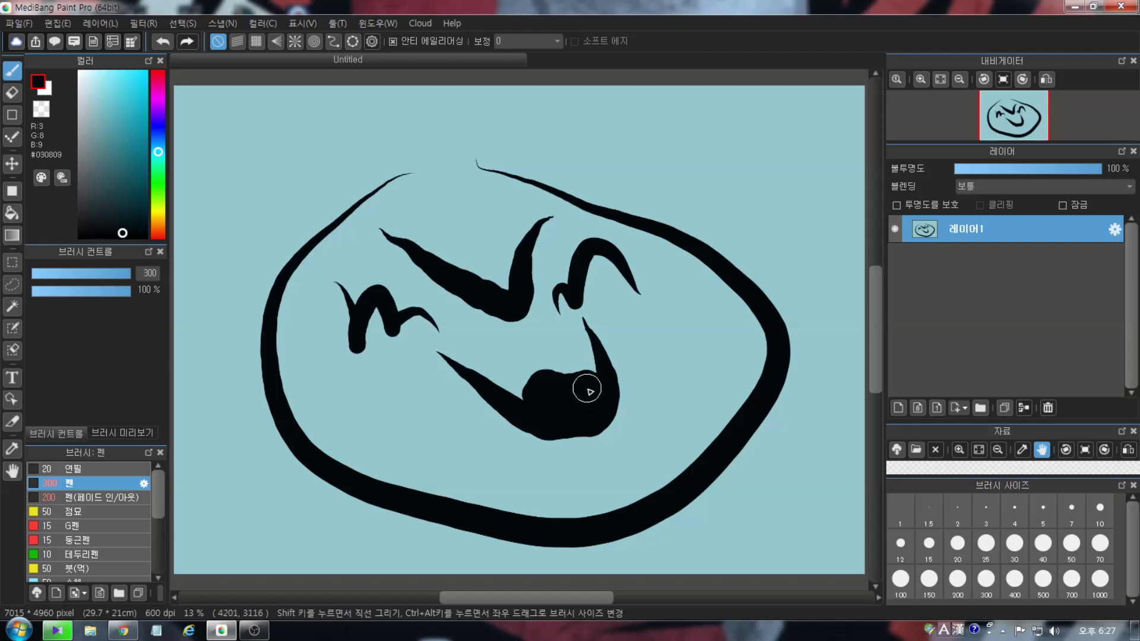
pyautogui.moveTo(91, 113); pyautogui.dragTo(81, 75)
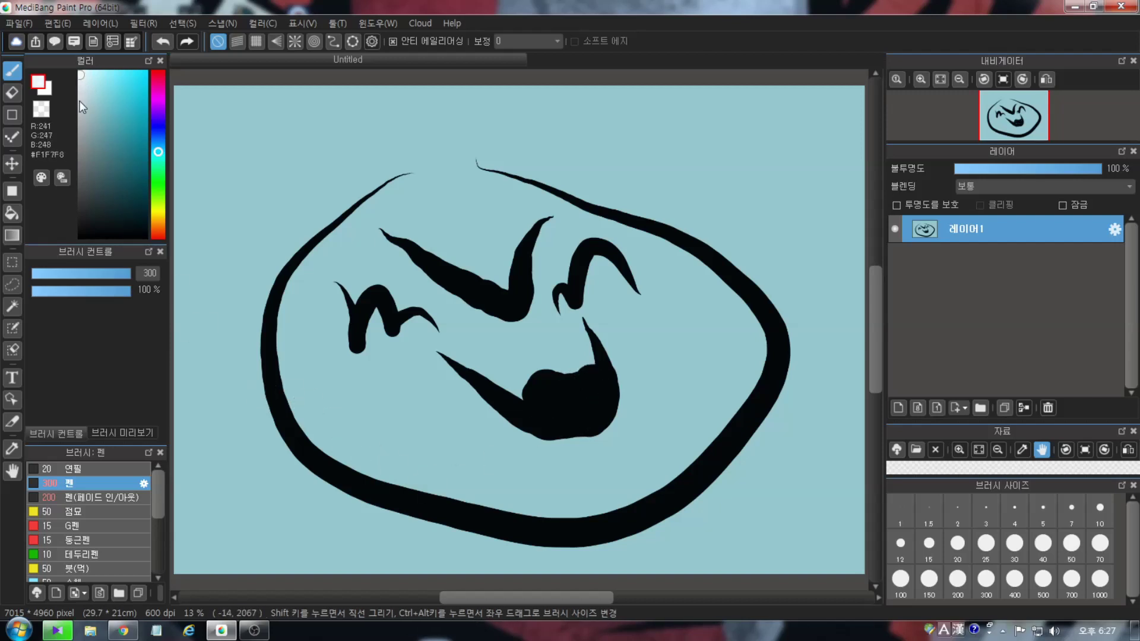
pyautogui.click(1100, 543)
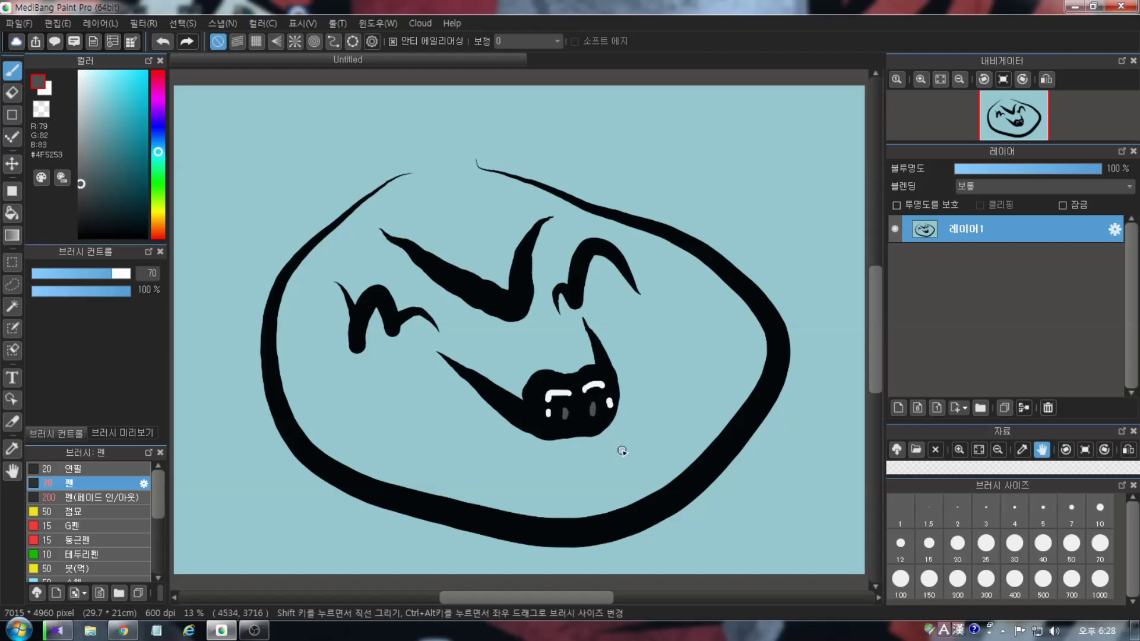
# Step: Draw two floppy black ears on top of the head with the fade in/out pen at size 200
pyautogui.click(89, 497)
pyautogui.moveTo(337, 222)
pyautogui.mouseDown()
pyautogui.moveTo(237, 182)
pyautogui.moveTo(282, 277)
pyautogui.mouseUp()
pyautogui.hotkey('ctrl', 'z')
pyautogui.keyDown('alt'); pyautogui.click(336, 220); pyautogui.keyUp('alt')
pyautogui.moveTo(336, 216)
pyautogui.mouseDown()
pyautogui.moveTo(196, 226)
pyautogui.moveTo(268, 291)
pyautogui.mouseUp()
pyautogui.moveTo(446, 156)
pyautogui.mouseDown()
pyautogui.moveTo(629, 184)
pyautogui.moveTo(573, 184)
pyautogui.mouseUp()
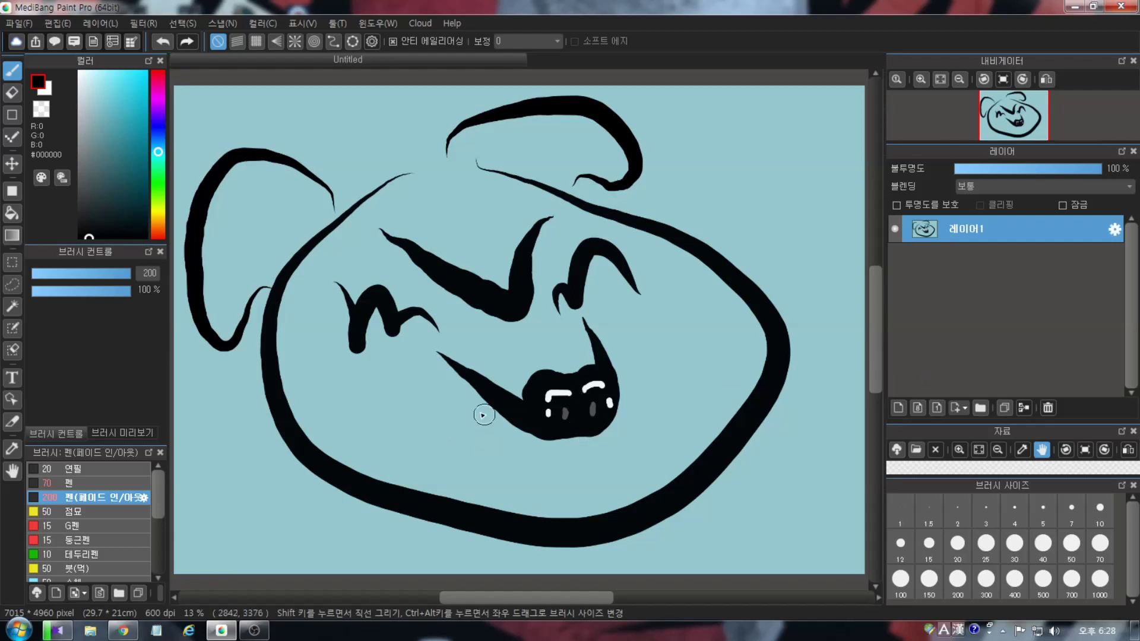
# Step: Draw a tilted black "B" on each cheek, either side of the nose
pyautogui.moveTo(423, 439)
pyautogui.mouseDown()
pyautogui.moveTo(509, 479)
pyautogui.moveTo(464, 440)
pyautogui.moveTo(494, 462)
pyautogui.mouseUp()
pyautogui.moveTo(654, 423); pyautogui.dragTo(677, 351)
pyautogui.moveTo(655, 423); pyautogui.dragTo(698, 350)
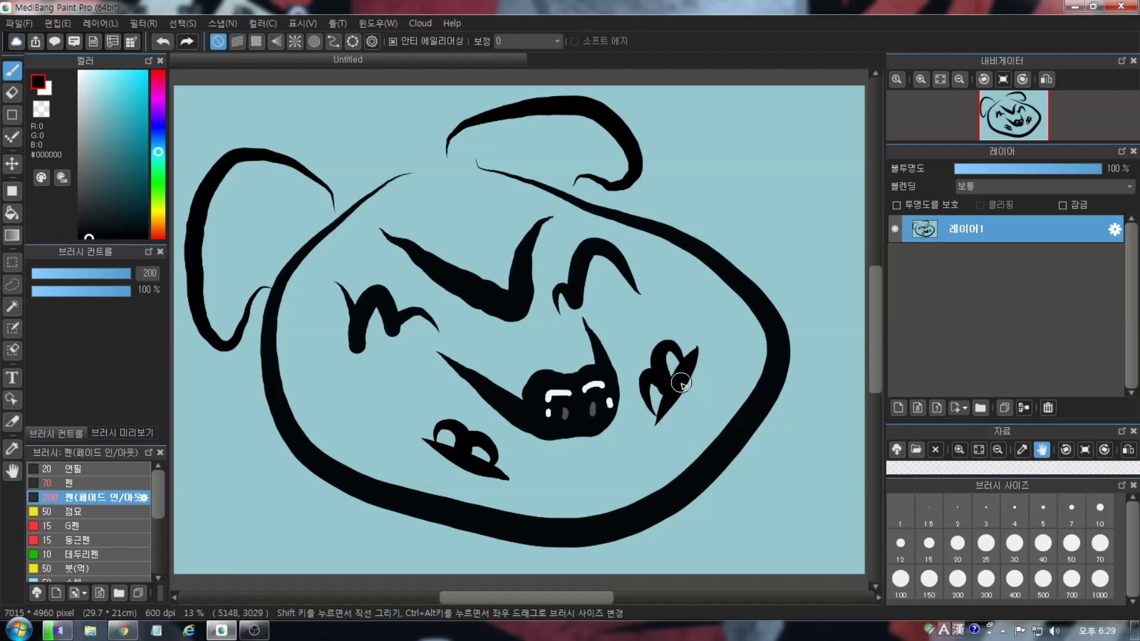
# Step: Fill the blue background and the openings of both cheek letters with white using the Bucket tool
pyautogui.press('x')
pyautogui.press('g')
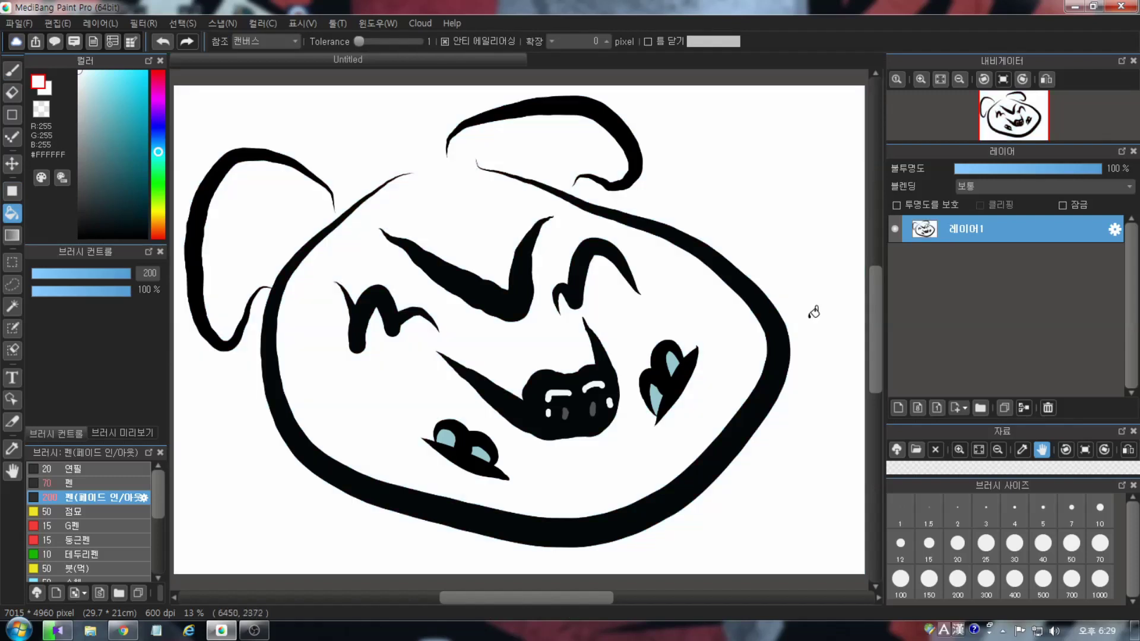
pyautogui.click(451, 438)
pyautogui.click(482, 452)
pyautogui.click(658, 397)
pyautogui.click(673, 363)
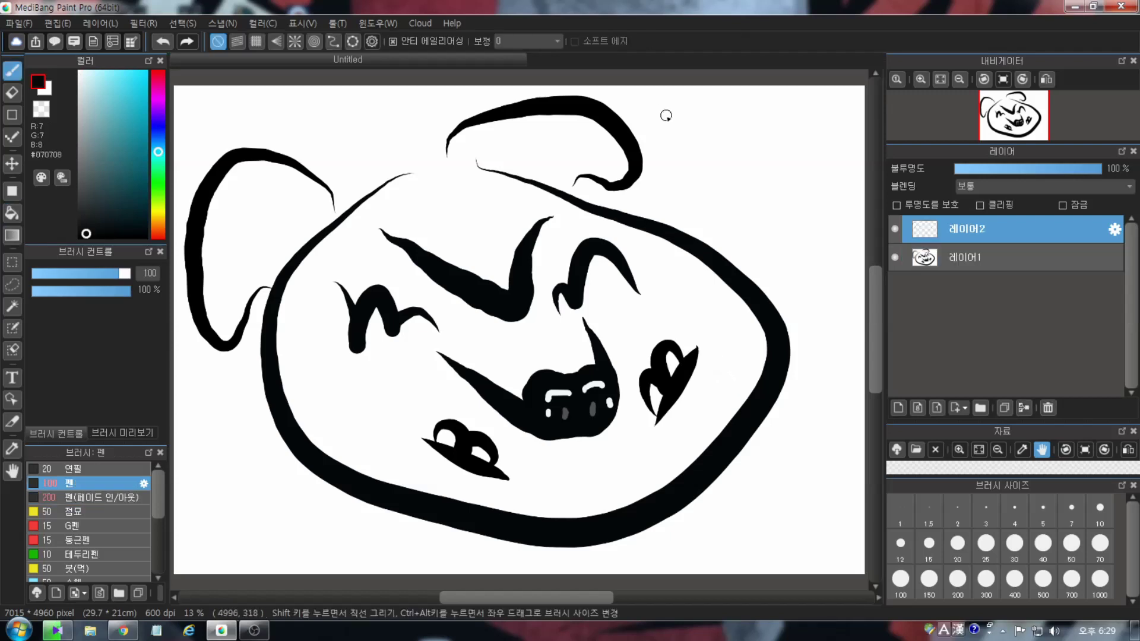
# Step: Write "BOOM BEOM" on two lines in the canvas's upper-right corner with the black Pen brush at size 100
pyautogui.moveTo(658, 172)
pyautogui.mouseDown()
pyautogui.moveTo(658, 102)
pyautogui.moveTo(677, 146)
pyautogui.mouseUp()
pyautogui.moveTo(726, 106)
pyautogui.mouseDown()
pyautogui.moveTo(764, 109)
pyautogui.moveTo(837, 144)
pyautogui.mouseUp()
pyautogui.moveTo(687, 169); pyautogui.dragTo(686, 222)
pyautogui.moveTo(689, 171)
pyautogui.mouseDown()
pyautogui.moveTo(716, 188)
pyautogui.moveTo(735, 167)
pyautogui.moveTo(753, 185)
pyautogui.mouseUp()
pyautogui.moveTo(782, 169)
pyautogui.mouseDown()
pyautogui.moveTo(807, 186)
pyautogui.moveTo(808, 165)
pyautogui.moveTo(848, 205)
pyautogui.mouseUp()
# Step: Draw a small oval inside each ear and write "Dog" in the canvas's lower-left corner
pyautogui.moveTo(260, 199)
pyautogui.mouseDown()
pyautogui.moveTo(250, 211)
pyautogui.moveTo(263, 200)
pyautogui.mouseUp()
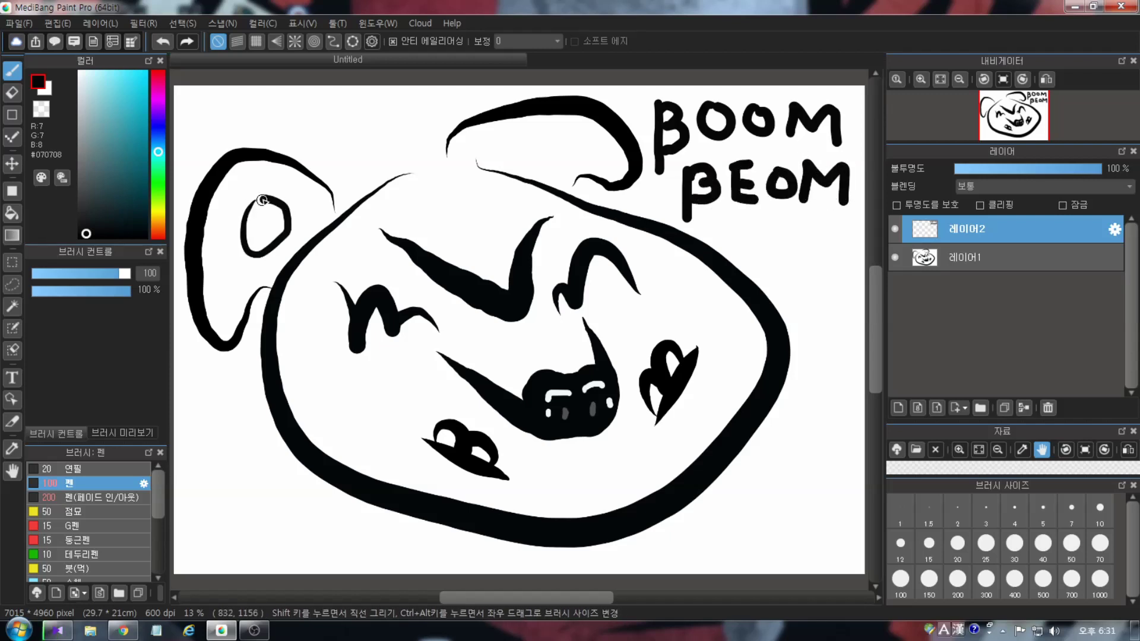
pyautogui.moveTo(540, 138)
pyautogui.mouseDown()
pyautogui.moveTo(567, 155)
pyautogui.moveTo(538, 135)
pyautogui.mouseUp()
pyautogui.moveTo(187, 475)
pyautogui.mouseDown()
pyautogui.moveTo(191, 537)
pyautogui.moveTo(211, 521)
pyautogui.moveTo(261, 522)
pyautogui.moveTo(248, 503)
pyautogui.moveTo(291, 531)
pyautogui.moveTo(286, 551)
pyautogui.mouseUp()
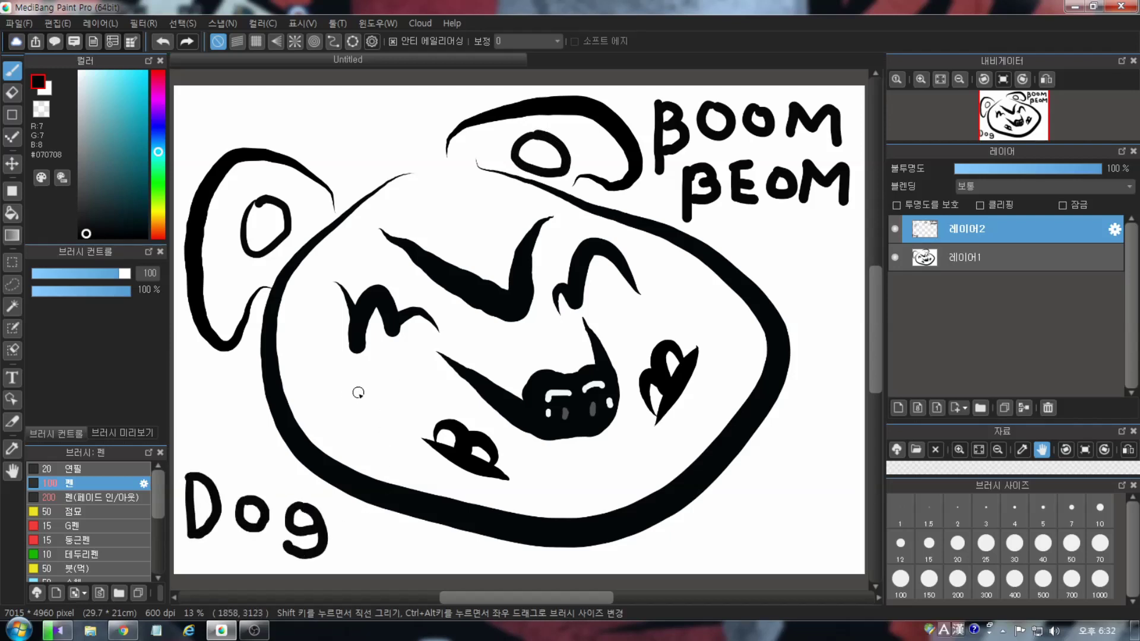
# Step: Erase the ovals inside both ears with the Eraser at size 150
pyautogui.press('e')
pyautogui.click(931, 580)
pyautogui.moveTo(248, 203)
pyautogui.mouseDown()
pyautogui.moveTo(275, 202)
pyautogui.moveTo(285, 229)
pyautogui.moveTo(256, 245)
pyautogui.mouseUp()
pyautogui.moveTo(504, 160)
pyautogui.mouseDown()
pyautogui.moveTo(536, 138)
pyautogui.moveTo(557, 149)
pyautogui.moveTo(543, 138)
pyautogui.moveTo(566, 165)
pyautogui.moveTo(515, 149)
pyautogui.moveTo(548, 173)
pyautogui.mouseUp()
pyautogui.press('b')
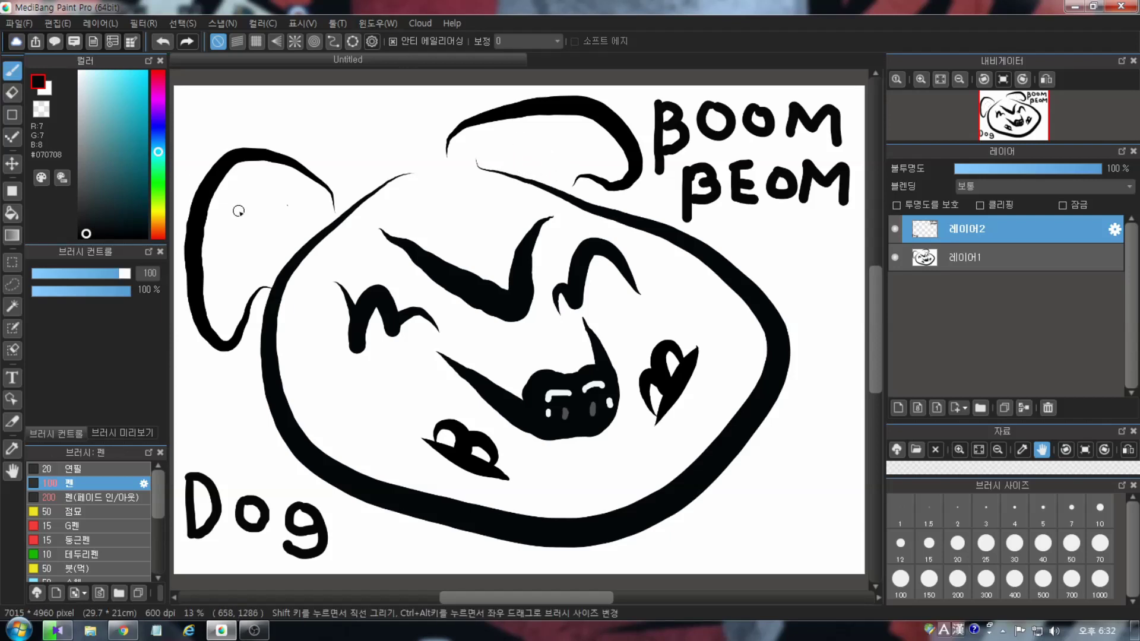
# Step: Draw a "D" crossed by a short bar inside each ear with the Pen brush at size 100
pyautogui.moveTo(233, 208); pyautogui.dragTo(235, 250)
pyautogui.moveTo(236, 205)
pyautogui.mouseDown()
pyautogui.moveTo(272, 224)
pyautogui.moveTo(237, 250)
pyautogui.mouseUp()
pyautogui.moveTo(219, 223); pyautogui.dragTo(252, 218)
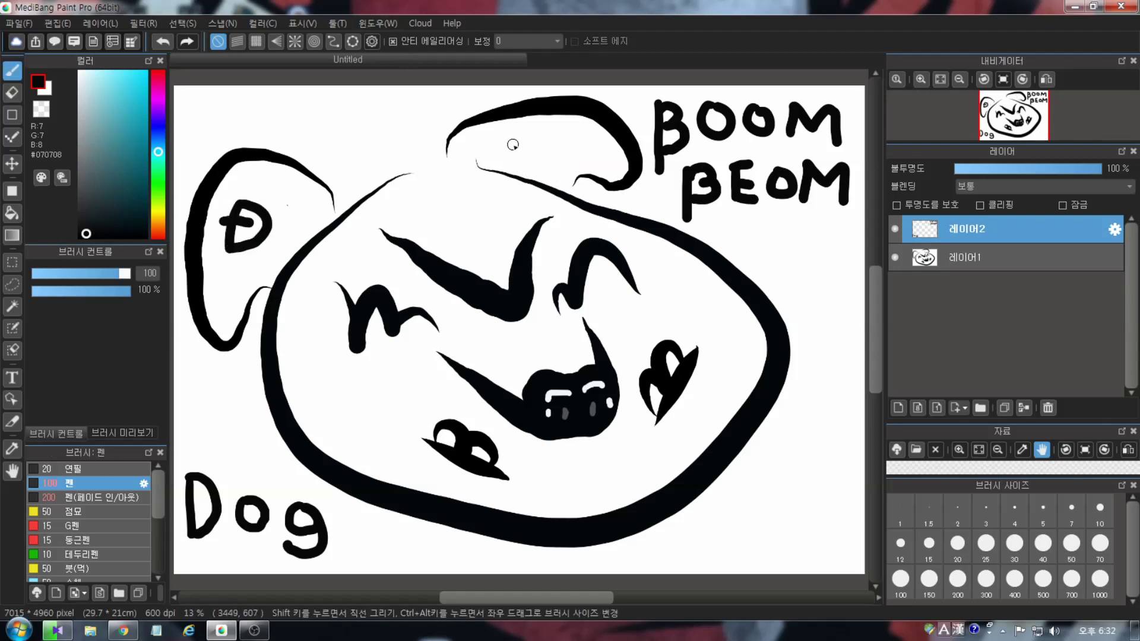
pyautogui.moveTo(515, 144); pyautogui.dragTo(563, 174)
pyautogui.moveTo(562, 171); pyautogui.dragTo(524, 158)
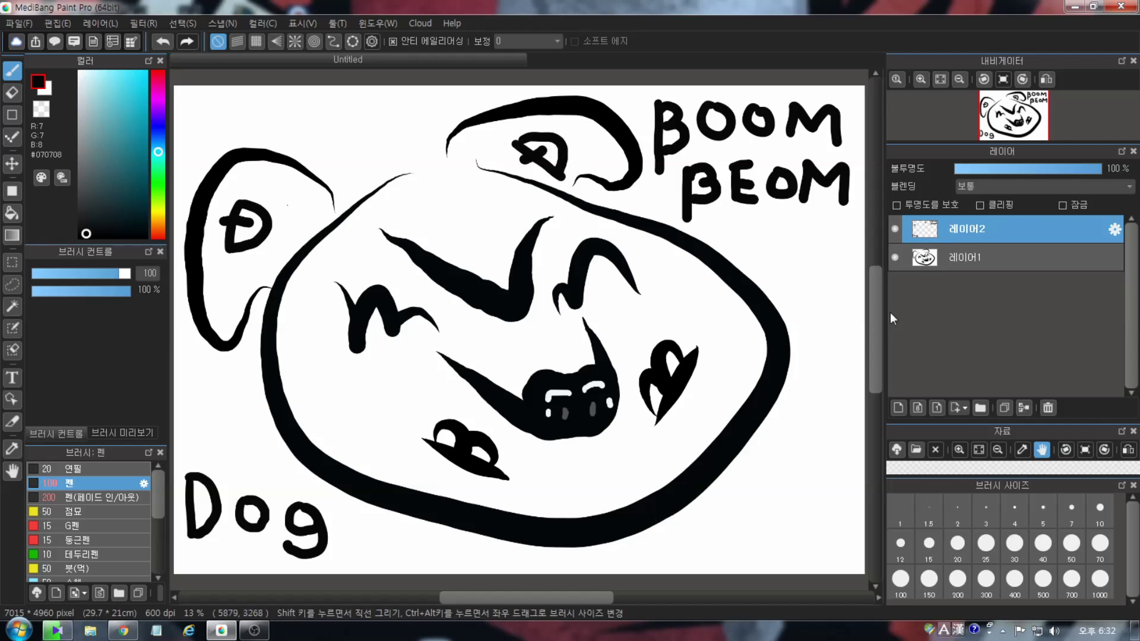
# Step: Write "Dog" on the forehead above the V with the fade in/out pen at size 100
pyautogui.press('2')
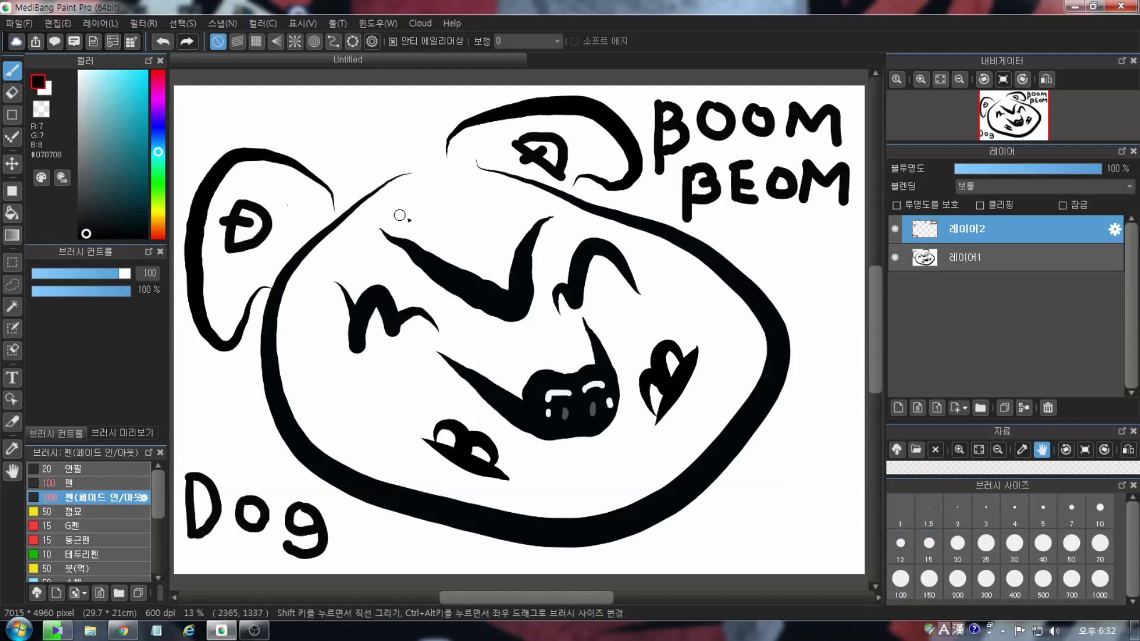
pyautogui.moveTo(417, 205)
pyautogui.mouseDown()
pyautogui.moveTo(435, 238)
pyautogui.moveTo(476, 209)
pyautogui.moveTo(500, 239)
pyautogui.mouseUp()
pyautogui.hotkey('ctrl', 'z')
pyautogui.moveTo(516, 198)
pyautogui.mouseDown()
pyautogui.moveTo(496, 210)
pyautogui.moveTo(509, 239)
pyautogui.mouseUp()
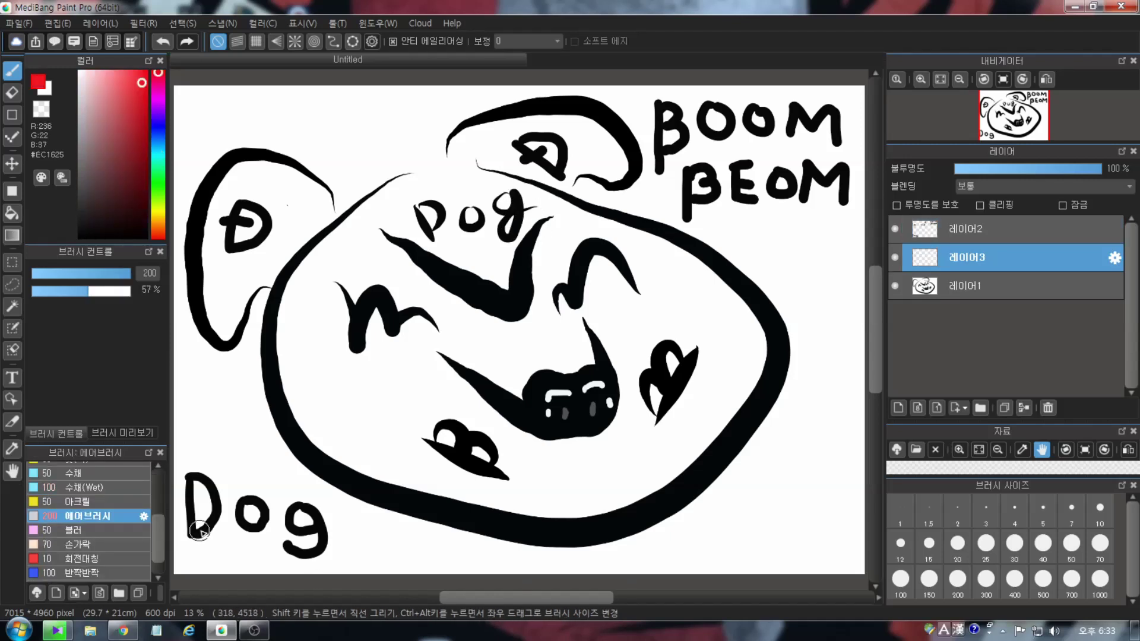
# Step: Airbrush red accents along "Dog", "BOOM" and "BEOM" on the layer below the lettering, at size 200 and 57% opacity
pyautogui.moveTo(184, 541)
pyautogui.mouseDown()
pyautogui.moveTo(307, 552)
pyautogui.moveTo(186, 535)
pyautogui.moveTo(186, 555)
pyautogui.moveTo(330, 556)
pyautogui.moveTo(215, 552)
pyautogui.moveTo(182, 564)
pyautogui.moveTo(326, 554)
pyautogui.moveTo(273, 543)
pyautogui.mouseUp()
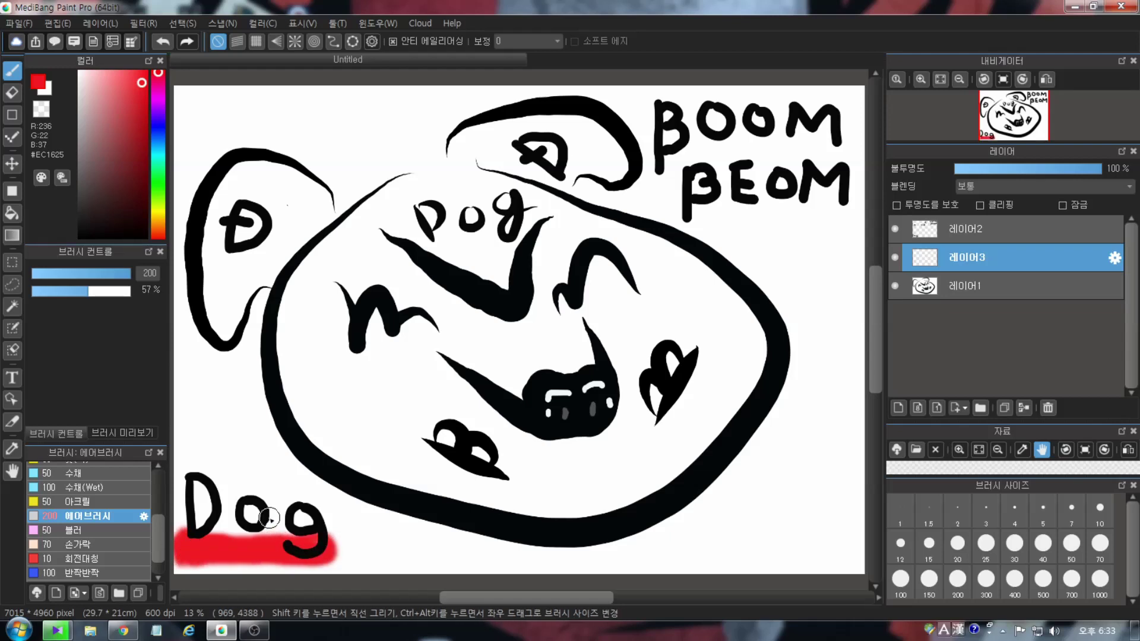
pyautogui.moveTo(662, 160); pyautogui.dragTo(846, 158)
pyautogui.moveTo(696, 217); pyautogui.dragTo(845, 223)
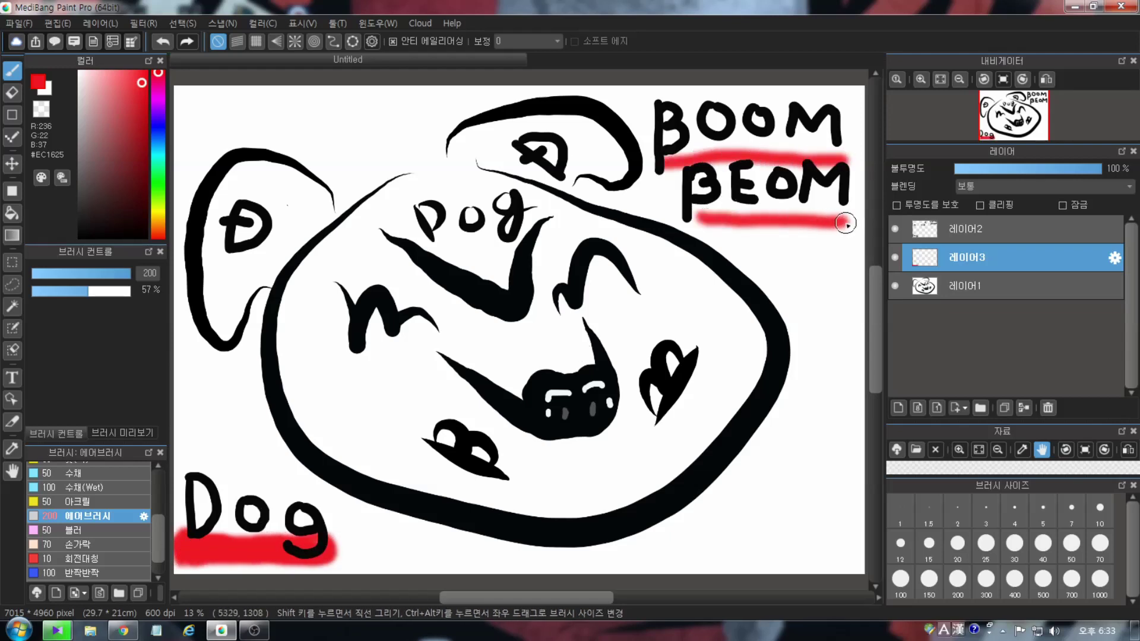
pyautogui.moveTo(855, 149)
pyautogui.mouseDown()
pyautogui.moveTo(782, 140)
pyautogui.moveTo(666, 148)
pyautogui.moveTo(771, 158)
pyautogui.mouseUp()
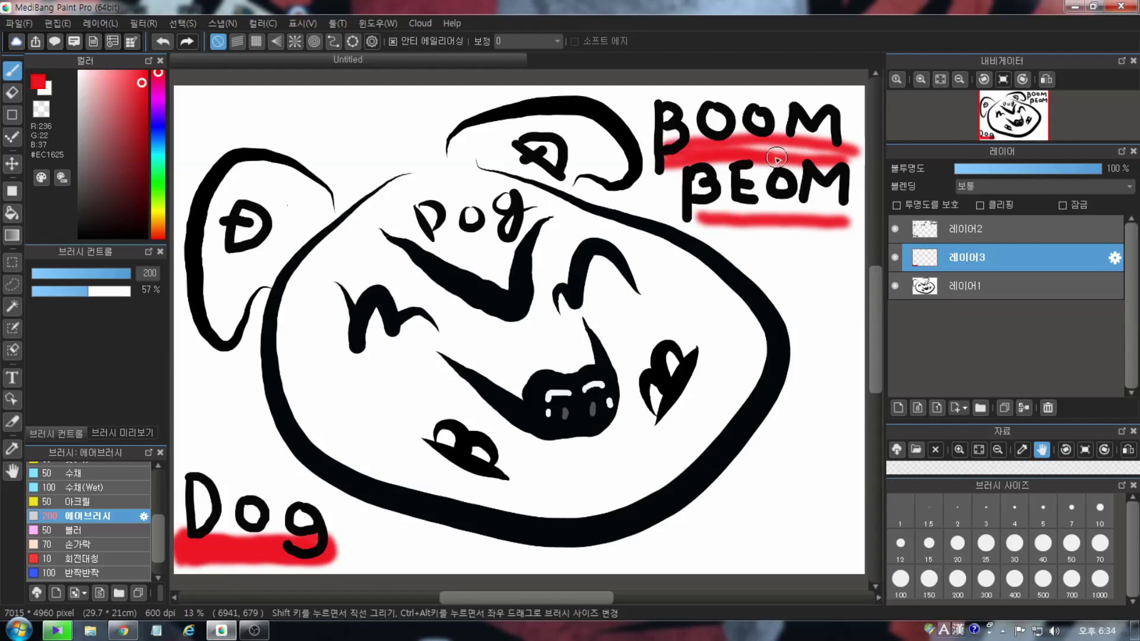
pyautogui.moveTo(658, 114)
pyautogui.mouseDown()
pyautogui.moveTo(653, 176)
pyautogui.moveTo(663, 96)
pyautogui.moveTo(680, 124)
pyautogui.moveTo(715, 108)
pyautogui.moveTo(728, 124)
pyautogui.moveTo(822, 95)
pyautogui.moveTo(773, 132)
pyautogui.moveTo(846, 114)
pyautogui.moveTo(849, 184)
pyautogui.moveTo(839, 193)
pyautogui.moveTo(822, 161)
pyautogui.moveTo(784, 180)
pyautogui.moveTo(665, 173)
pyautogui.moveTo(690, 216)
pyautogui.moveTo(684, 178)
pyautogui.moveTo(748, 221)
pyautogui.moveTo(769, 169)
pyautogui.moveTo(818, 208)
pyautogui.moveTo(782, 170)
pyautogui.moveTo(715, 140)
pyautogui.moveTo(812, 157)
pyautogui.moveTo(747, 197)
pyautogui.moveTo(753, 209)
pyautogui.moveTo(843, 226)
pyautogui.moveTo(666, 189)
pyautogui.moveTo(685, 219)
pyautogui.moveTo(756, 224)
pyautogui.moveTo(808, 203)
pyautogui.moveTo(839, 219)
pyautogui.moveTo(854, 93)
pyautogui.moveTo(861, 232)
pyautogui.moveTo(847, 169)
pyautogui.moveTo(756, 189)
pyautogui.moveTo(834, 233)
pyautogui.moveTo(850, 223)
pyautogui.moveTo(714, 217)
pyautogui.moveTo(714, 230)
pyautogui.moveTo(762, 233)
pyautogui.moveTo(785, 221)
pyautogui.moveTo(833, 246)
pyautogui.mouseUp()
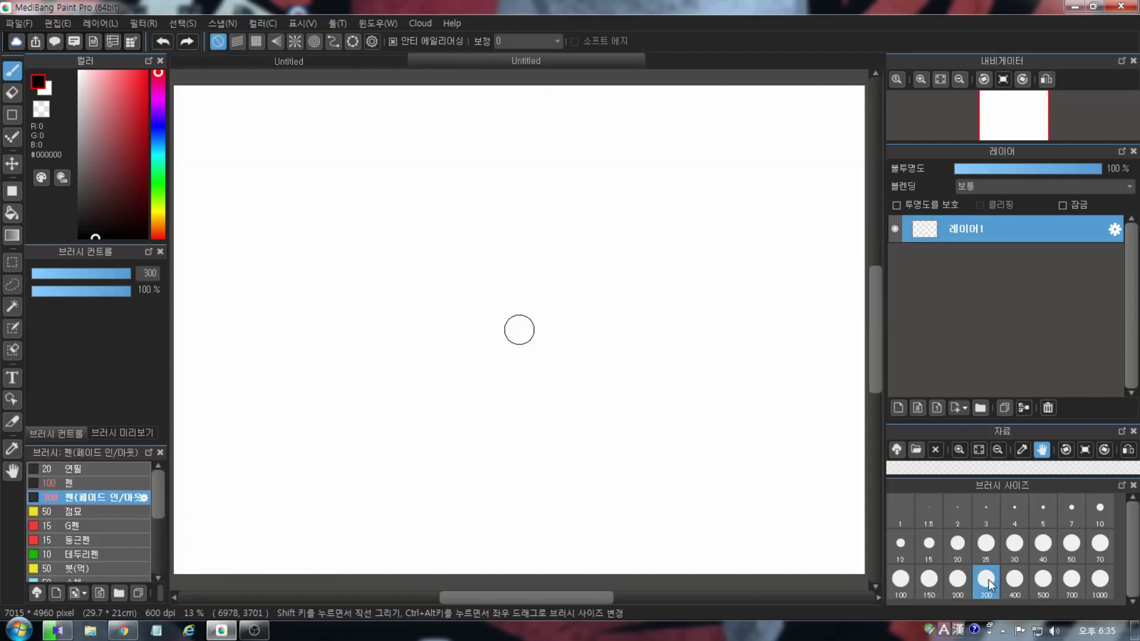
# Step: Draw the head outline, forehead V and curved muzzle on the blank canvas with the fade in/out pen at size 300
pyautogui.moveTo(375, 204)
pyautogui.mouseDown()
pyautogui.moveTo(339, 242)
pyautogui.moveTo(501, 470)
pyautogui.moveTo(439, 173)
pyautogui.mouseUp()
pyautogui.moveTo(385, 242)
pyautogui.mouseDown()
pyautogui.moveTo(458, 247)
pyautogui.moveTo(458, 217)
pyautogui.mouseUp()
pyautogui.moveTo(456, 353)
pyautogui.mouseDown()
pyautogui.moveTo(527, 417)
pyautogui.moveTo(517, 313)
pyautogui.mouseUp()
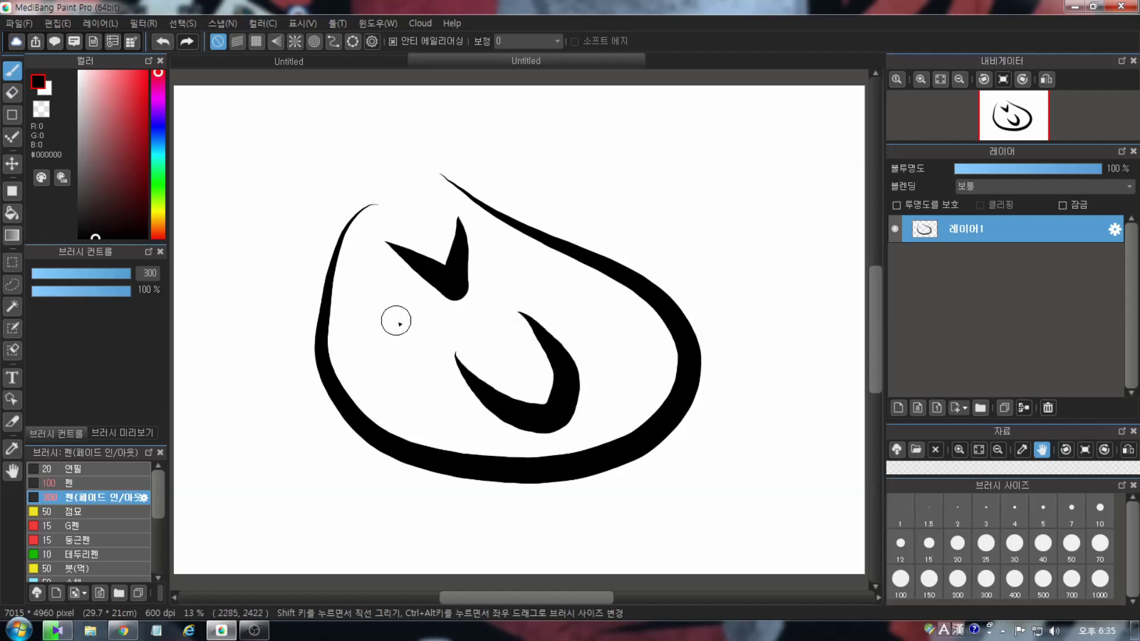
# Step: Draw two m-shaped closed eyes and two floppy ears with the fade in/out pen at size 200
pyautogui.click(957, 579)
pyautogui.moveTo(363, 304)
pyautogui.mouseDown()
pyautogui.moveTo(382, 326)
pyautogui.moveTo(420, 335)
pyautogui.mouseUp()
pyautogui.moveTo(488, 298); pyautogui.dragTo(537, 288)
pyautogui.moveTo(350, 207); pyautogui.dragTo(330, 259)
pyautogui.moveTo(453, 184)
pyautogui.mouseDown()
pyautogui.moveTo(535, 135)
pyautogui.moveTo(490, 202)
pyautogui.mouseUp()
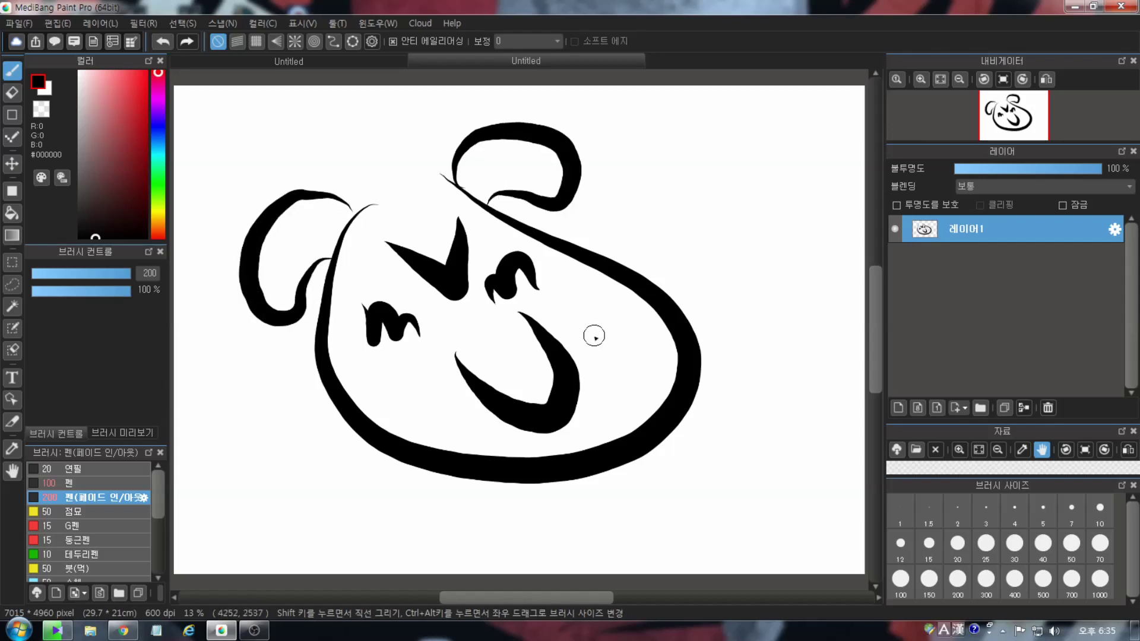
# Step: Paint the black nose with the Pen brush at size 200 and add white highlights and grey nostrils at size 100
pyautogui.click(108, 480)
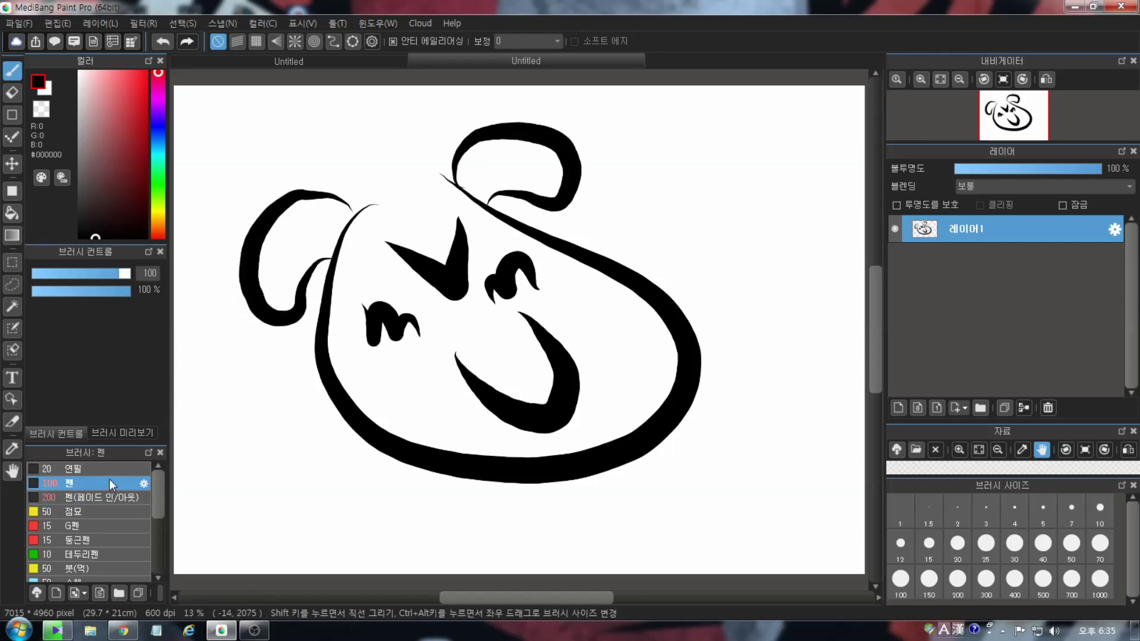
pyautogui.click(968, 588)
pyautogui.moveTo(517, 392)
pyautogui.mouseDown()
pyautogui.moveTo(552, 386)
pyautogui.moveTo(563, 424)
pyautogui.moveTo(522, 323)
pyautogui.mouseUp()
pyautogui.keyDown('alt'); pyautogui.click(565, 423); pyautogui.keyUp('alt')
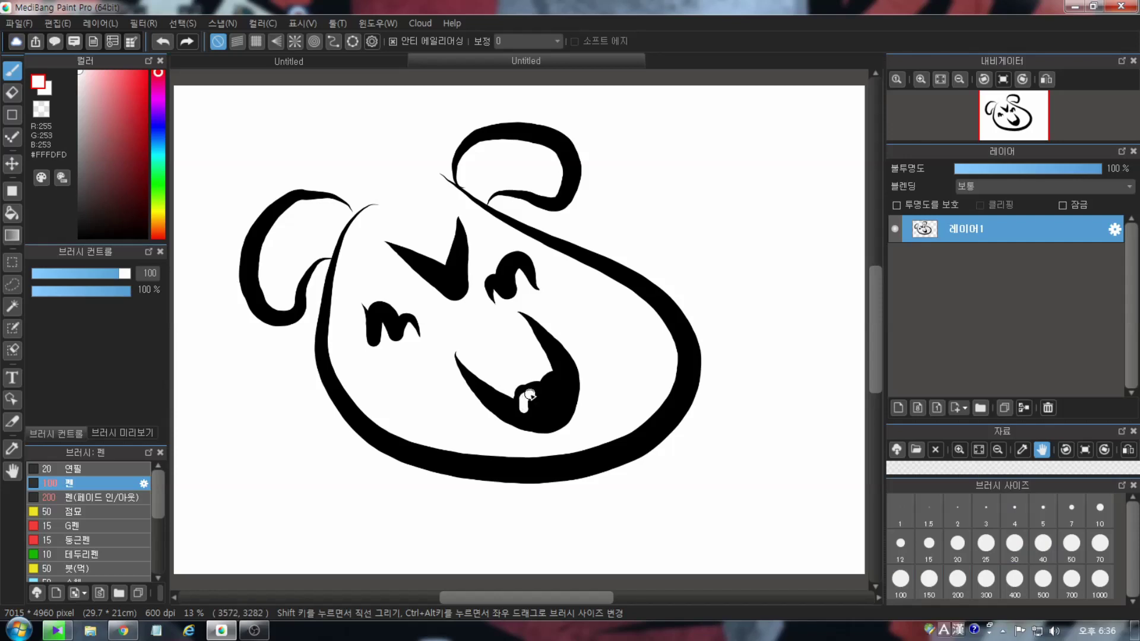
pyautogui.click(531, 422)
pyautogui.keyDown('alt'); pyautogui.click(419, 290); pyautogui.keyUp('alt')
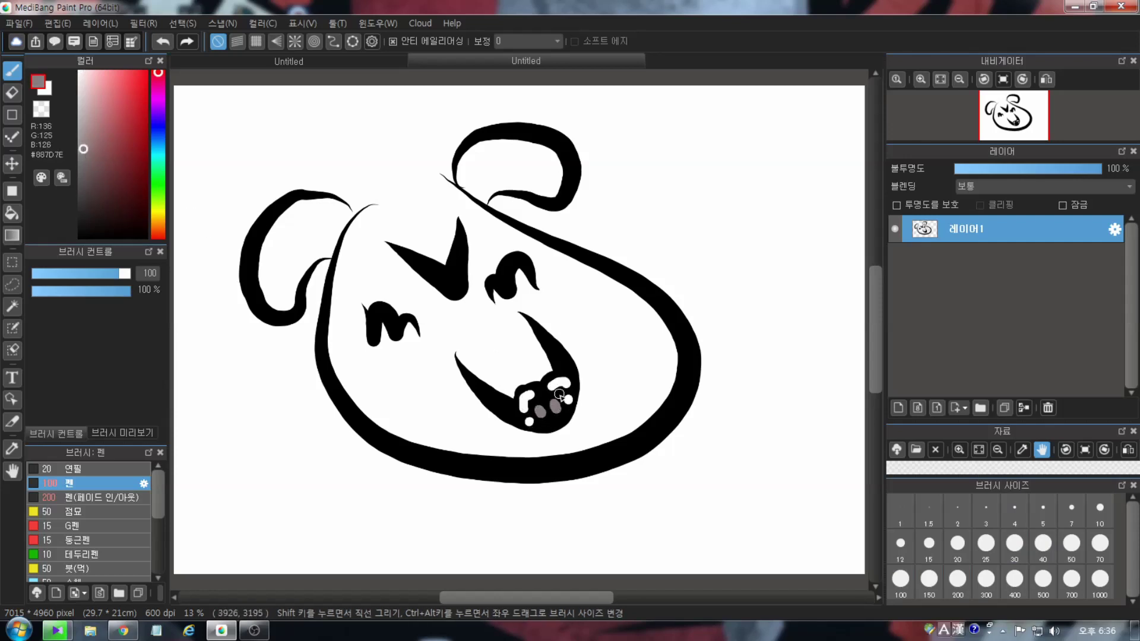
# Step: Draw a black "B" on each cheek and a crossed "D" inside each ear with the Pen brush at size 100
pyautogui.click(80, 235)
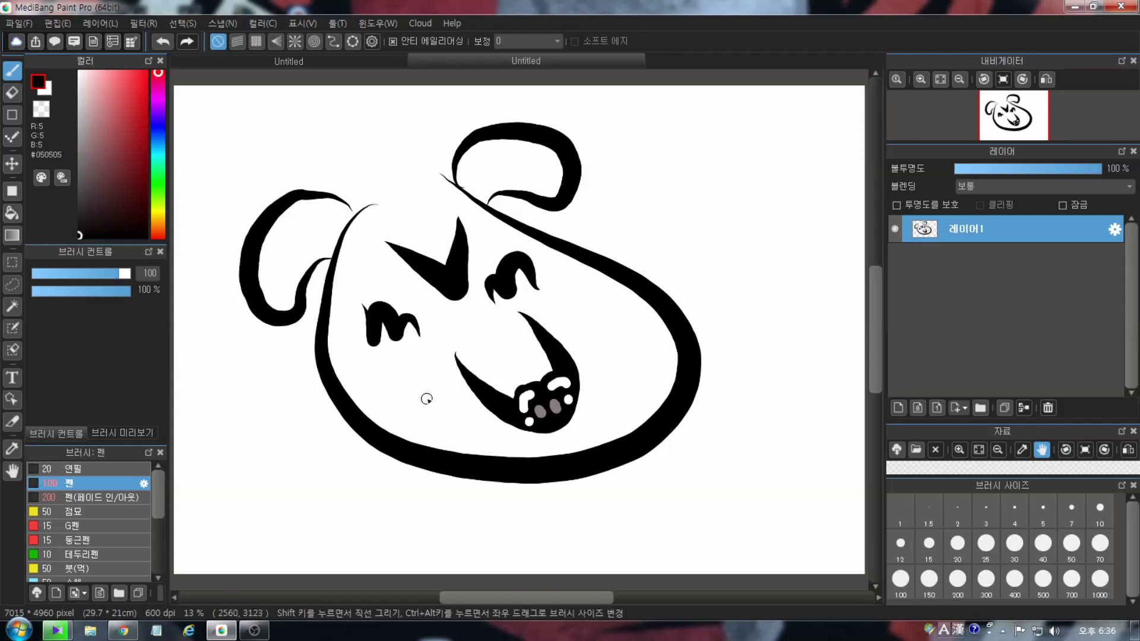
pyautogui.moveTo(425, 386)
pyautogui.mouseDown()
pyautogui.moveTo(436, 412)
pyautogui.moveTo(469, 419)
pyautogui.mouseUp()
pyautogui.moveTo(600, 326); pyautogui.dragTo(605, 370)
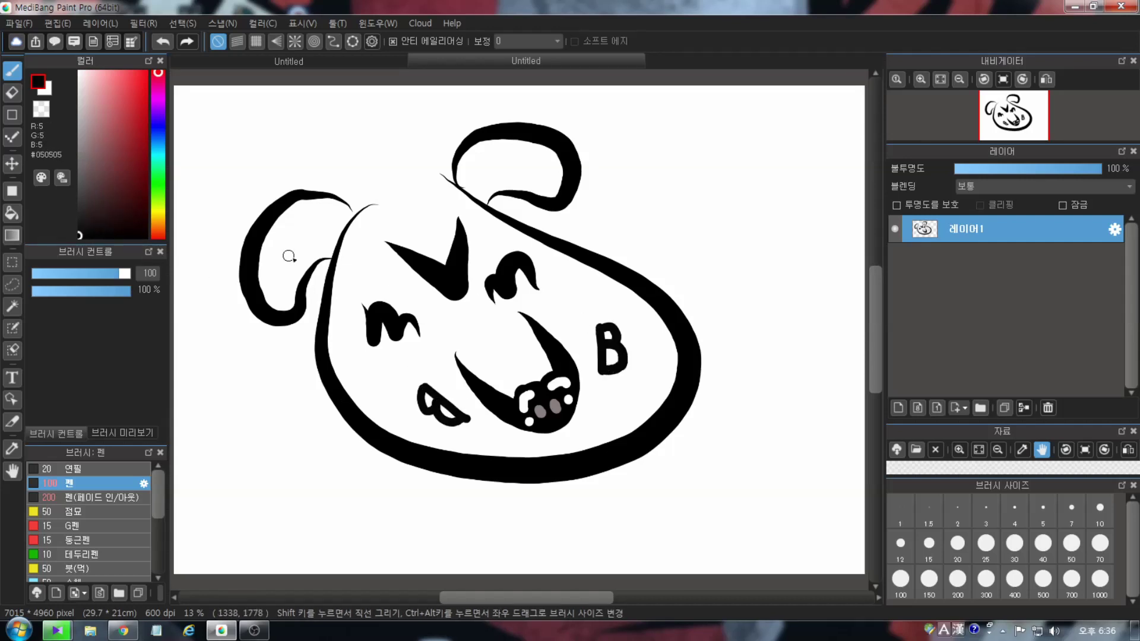
pyautogui.moveTo(295, 228)
pyautogui.mouseDown()
pyautogui.moveTo(285, 257)
pyautogui.moveTo(303, 238)
pyautogui.mouseUp()
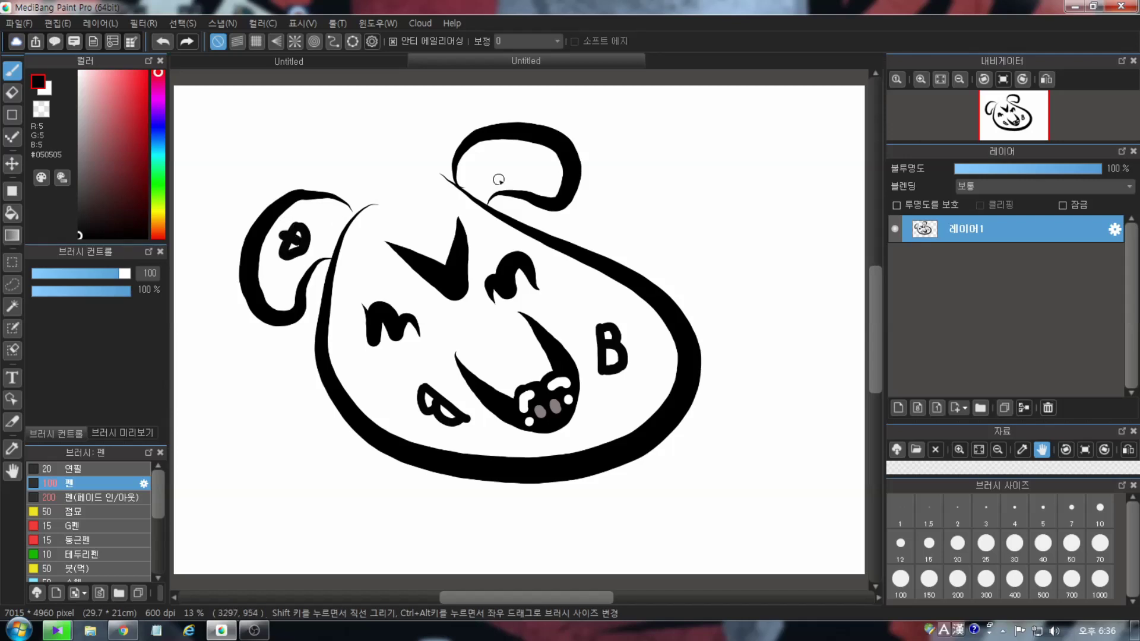
pyautogui.moveTo(496, 150)
pyautogui.mouseDown()
pyautogui.moveTo(514, 177)
pyautogui.moveTo(500, 171)
pyautogui.mouseUp()
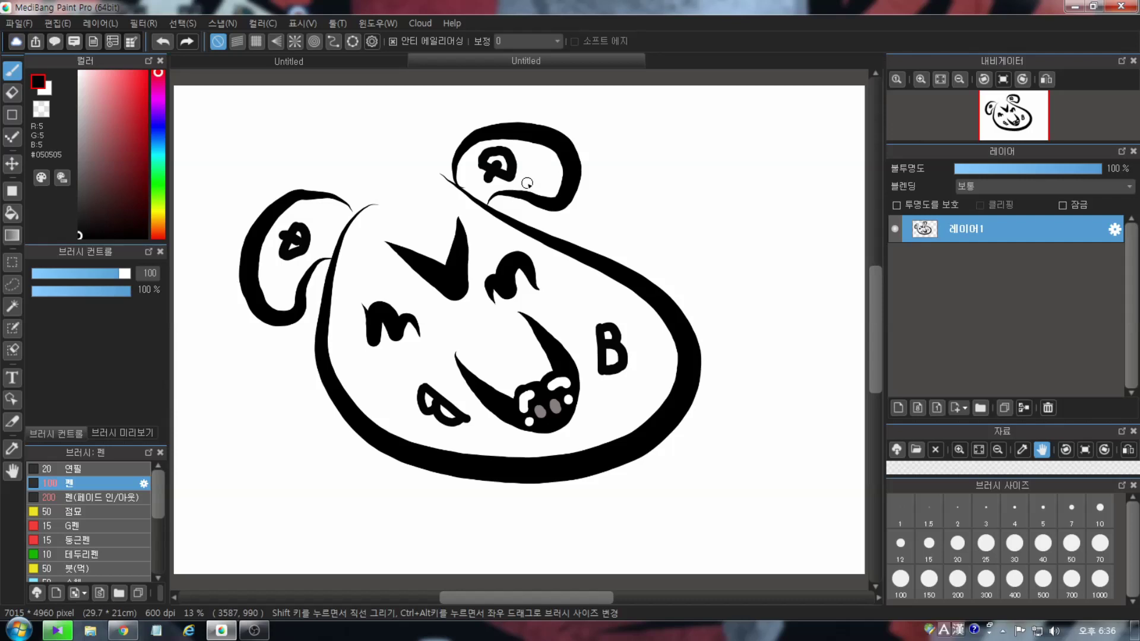
# Step: Write "Dog" on the second head's forehead with the fade in/out pen at size 100
pyautogui.click(89, 497)
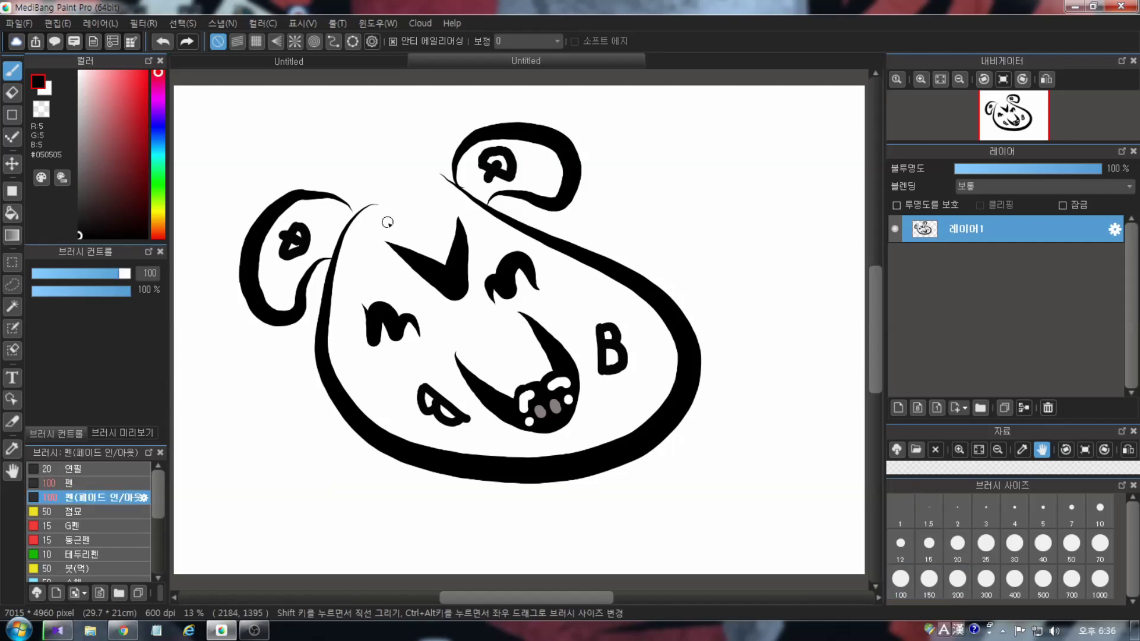
pyautogui.moveTo(387, 223); pyautogui.dragTo(419, 212)
pyautogui.moveTo(449, 200); pyautogui.dragTo(440, 233)
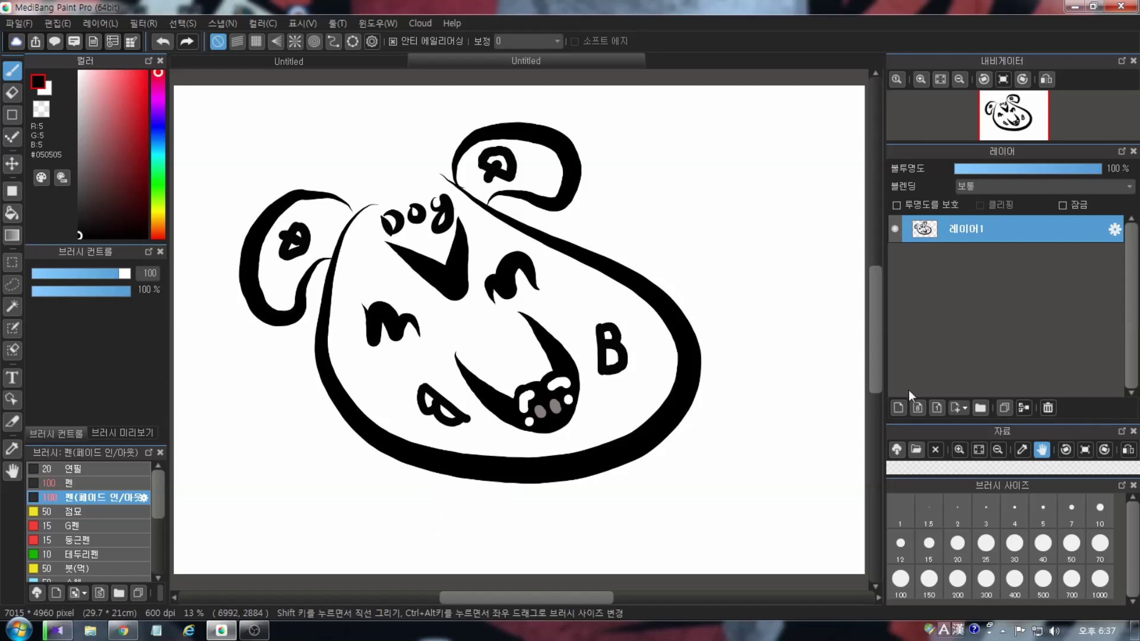
# Step: Add a new layer beneath the drawing layer and move the dog drawing toward the canvas's lower-left corner
pyautogui.click(898, 408)
pyautogui.moveTo(975, 244); pyautogui.dragTo(960, 290)
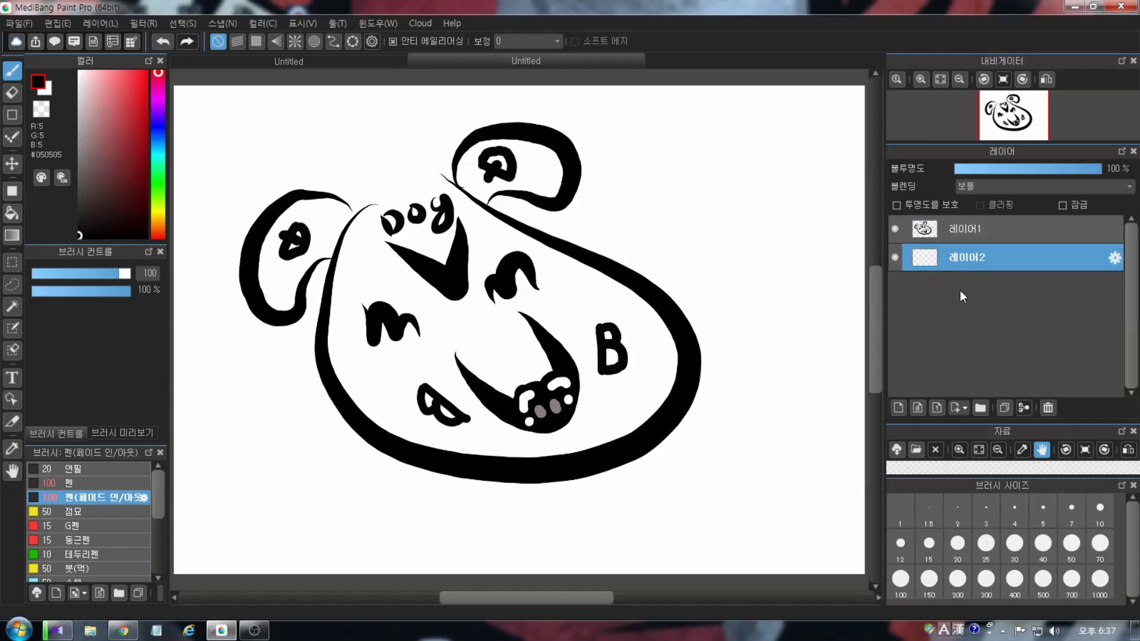
pyautogui.click(955, 226)
pyautogui.press('v')
pyautogui.moveTo(497, 310)
pyautogui.mouseDown()
pyautogui.moveTo(523, 326)
pyautogui.moveTo(603, 299)
pyautogui.moveTo(445, 371)
pyautogui.moveTo(440, 385)
pyautogui.mouseUp()
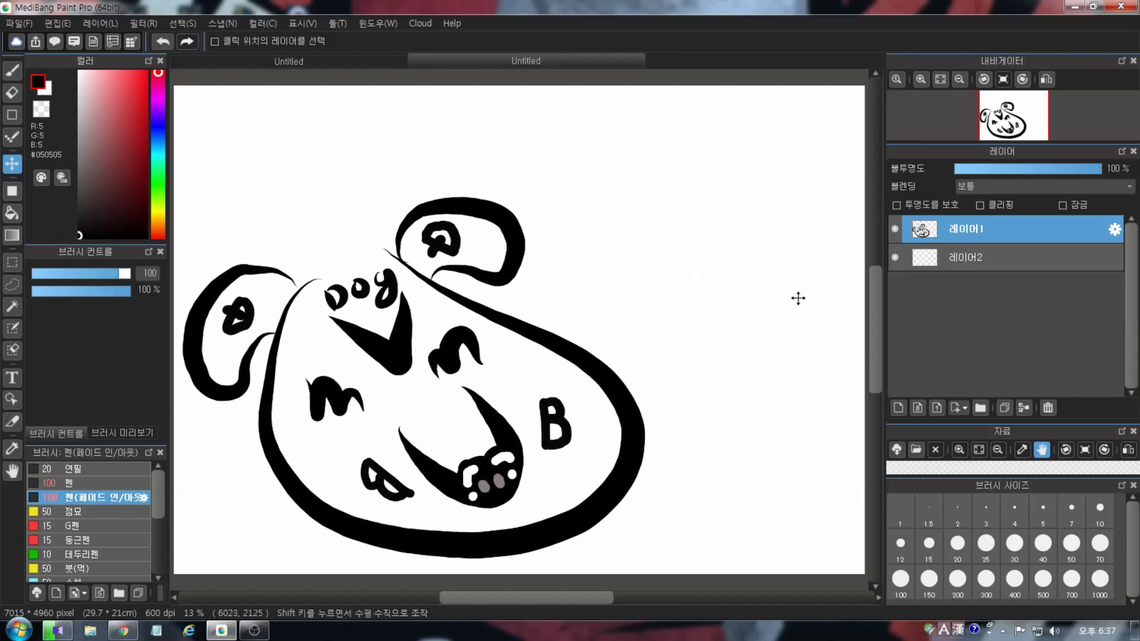
# Step: Draw a large circle with an X inside it beside the dog's head on the lower layer, at brush size 200
pyautogui.click(950, 259)
pyautogui.click(958, 579)
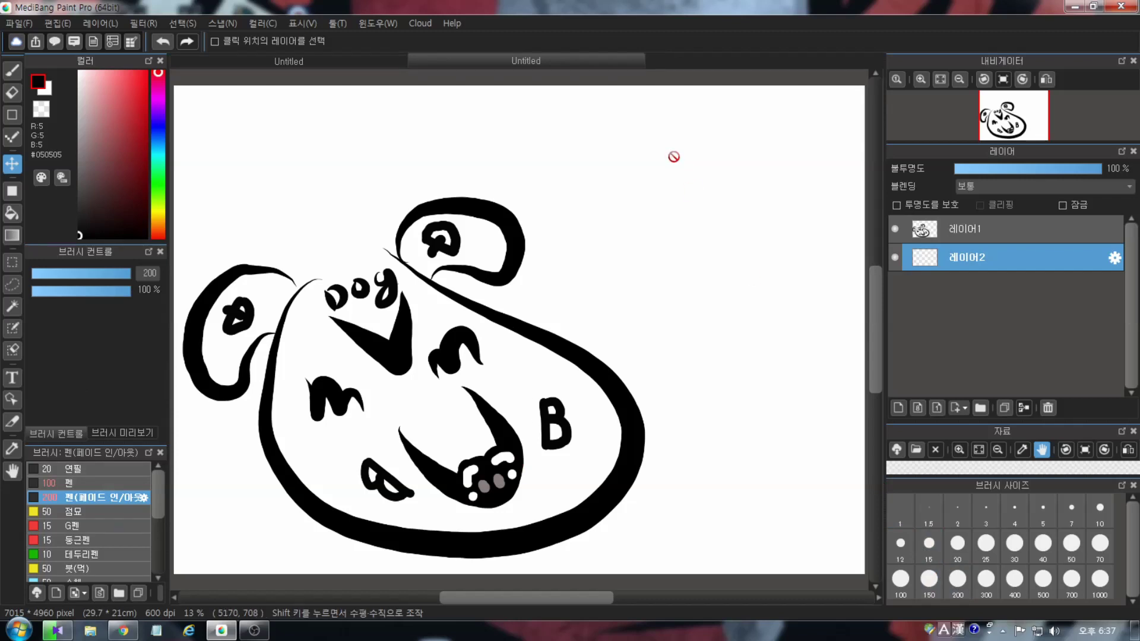
pyautogui.press('b')
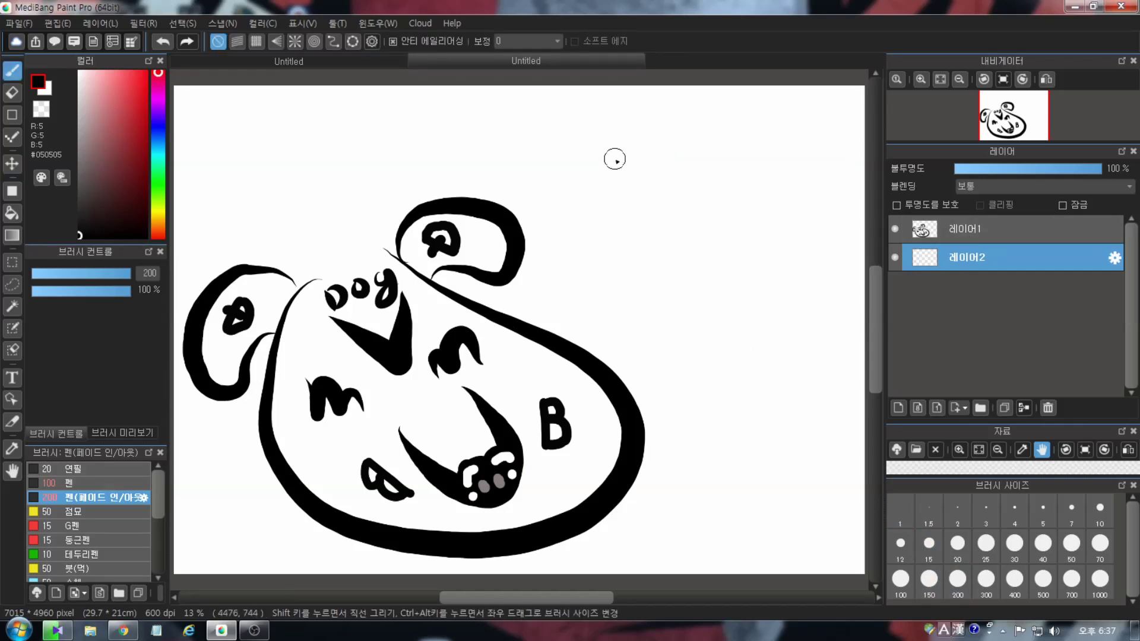
pyautogui.moveTo(668, 129)
pyautogui.mouseDown()
pyautogui.moveTo(594, 281)
pyautogui.moveTo(776, 171)
pyautogui.moveTo(689, 139)
pyautogui.mouseUp()
pyautogui.moveTo(628, 179); pyautogui.dragTo(797, 282)
pyautogui.moveTo(647, 300); pyautogui.dragTo(746, 178)
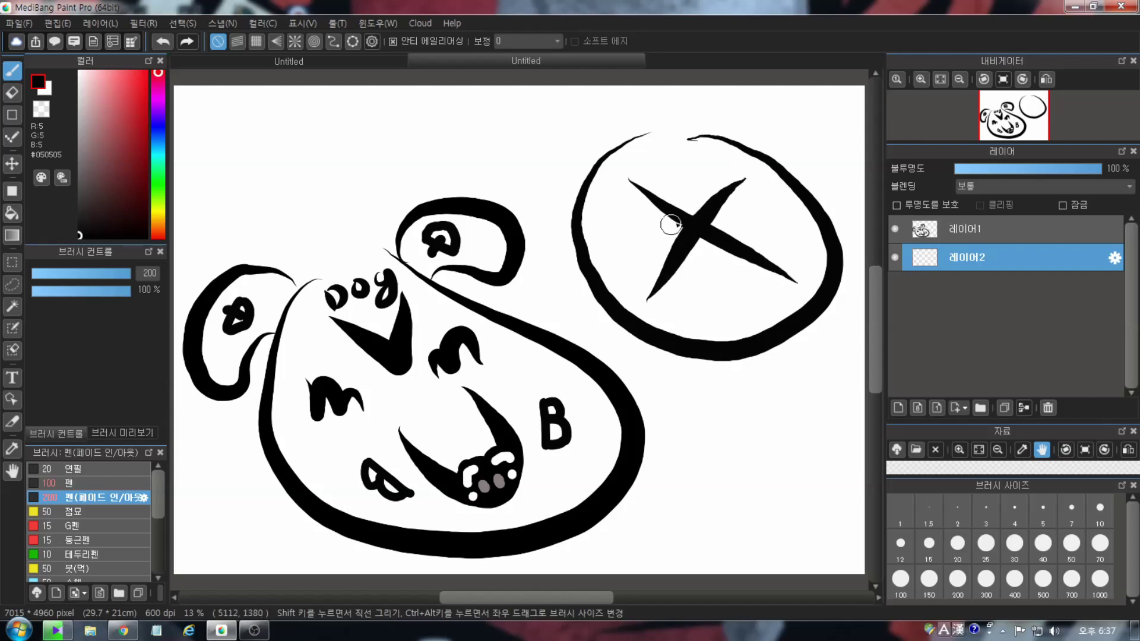
# Step: Draw an "m" on each side of the X and a "B" below it inside the circle, at brush size 150
pyautogui.click(930, 579)
pyautogui.moveTo(608, 215); pyautogui.dragTo(662, 230)
pyautogui.moveTo(740, 235)
pyautogui.mouseDown()
pyautogui.moveTo(738, 224)
pyautogui.moveTo(783, 224)
pyautogui.mouseUp()
pyautogui.moveTo(698, 280)
pyautogui.mouseDown()
pyautogui.moveTo(701, 321)
pyautogui.moveTo(712, 312)
pyautogui.mouseUp()
# Step: Write "BOOM BEOM" on two lines above the X inside the circle at brush size 100, undoing and rewriting the wrong letters
pyautogui.click(901, 579)
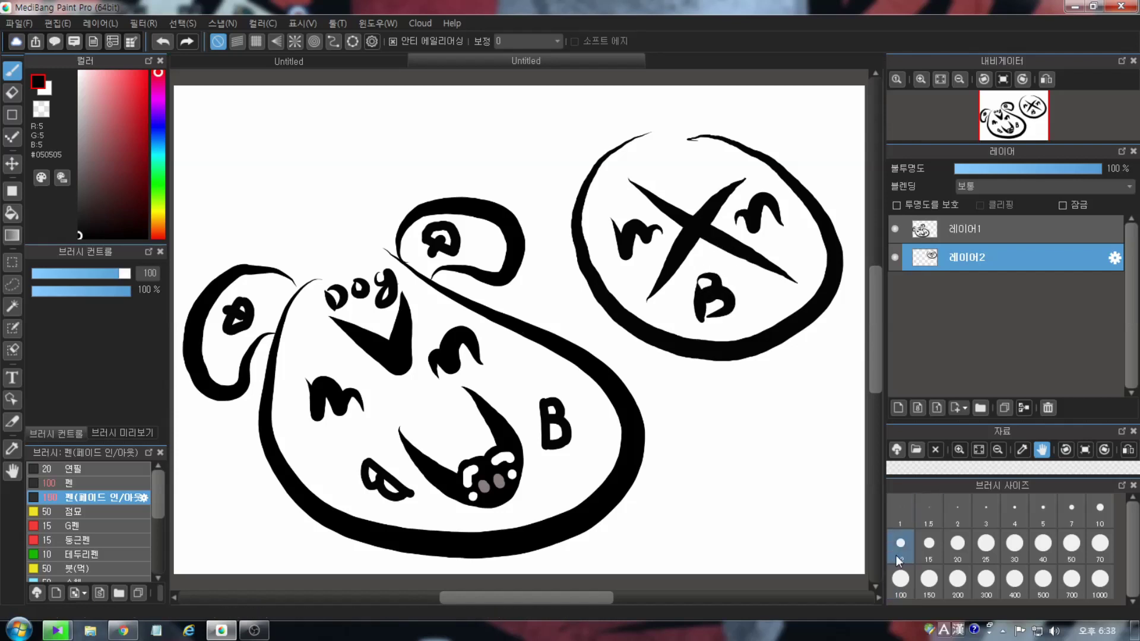
pyautogui.moveTo(642, 163); pyautogui.dragTo(643, 145)
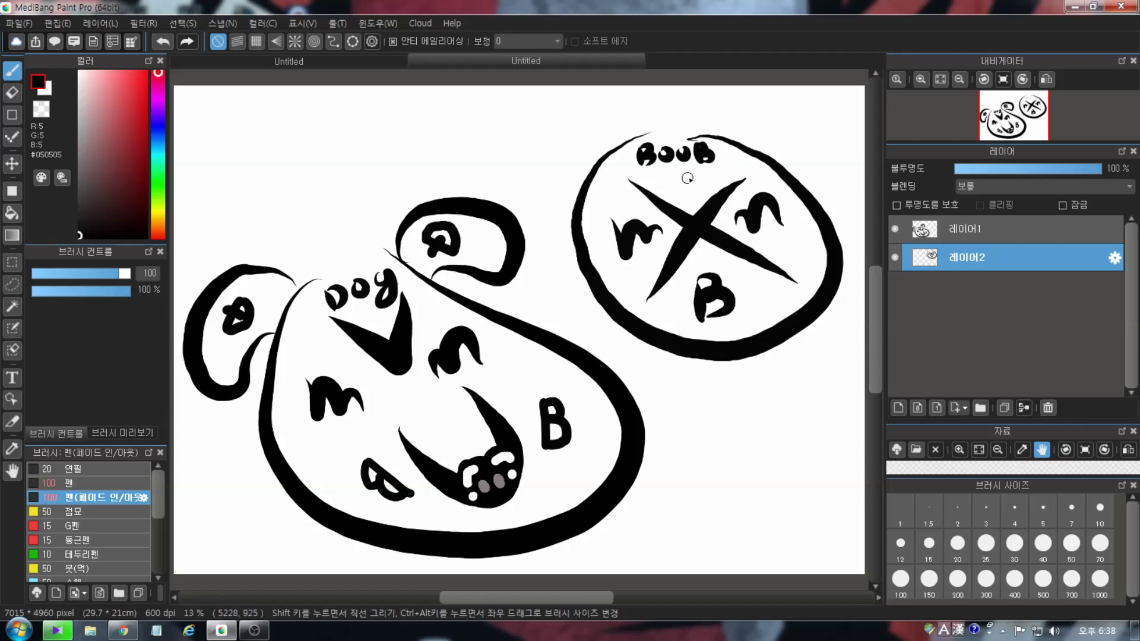
pyautogui.moveTo(646, 176); pyautogui.dragTo(704, 177)
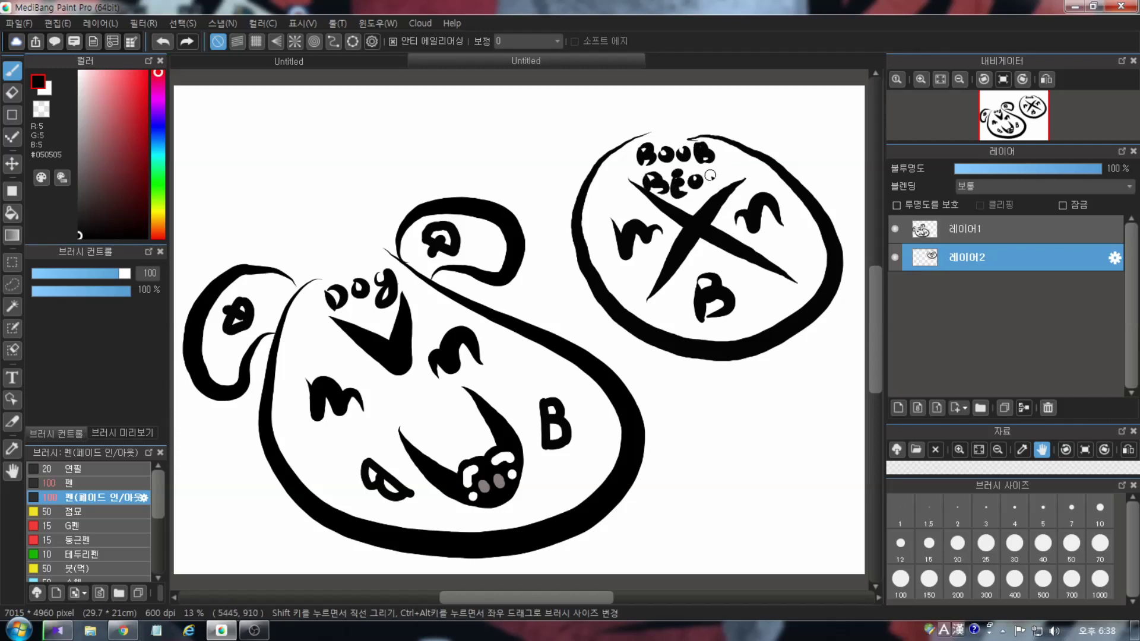
pyautogui.hotkey('ctrl', 'z')
pyautogui.hotkey('ctrl', 'z')
pyautogui.hotkey('ctrl', 'z')
pyautogui.hotkey('ctrl', 'z')
pyautogui.hotkey('ctrl', 'z')
pyautogui.hotkey('ctrl', 'z')
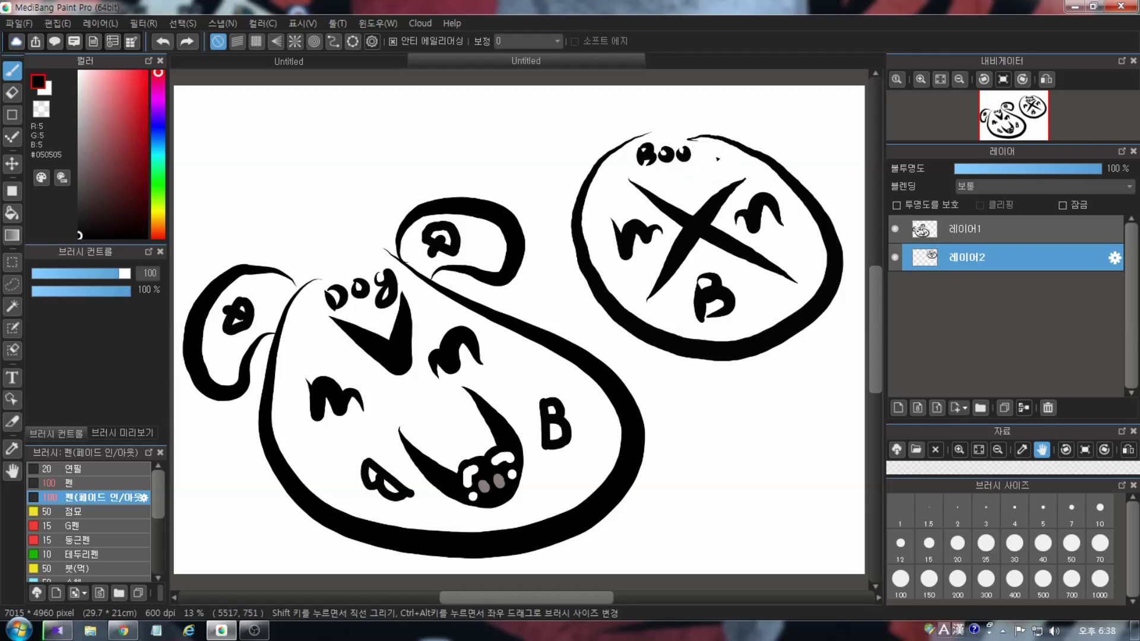
pyautogui.moveTo(692, 154); pyautogui.dragTo(716, 153)
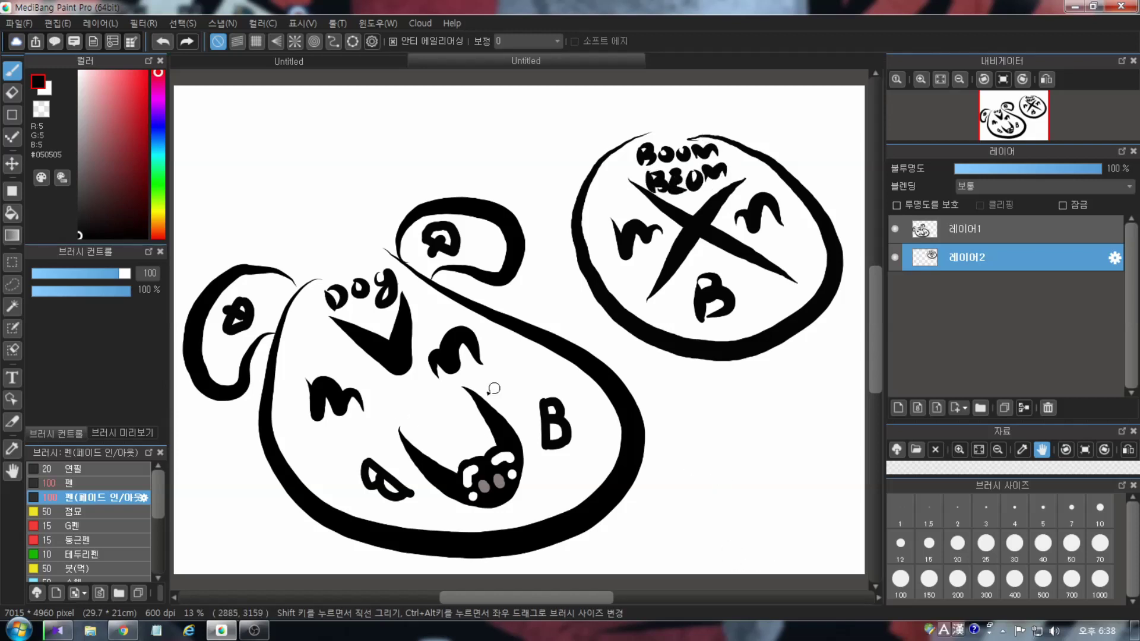
# Step: Draw a thick arrow below the circle pointing up at it, at brush size 200
pyautogui.moveTo(707, 411)
pyautogui.mouseDown()
pyautogui.moveTo(727, 383)
pyautogui.moveTo(769, 433)
pyautogui.mouseUp()
pyautogui.hotkey('ctrl', 'z')
pyautogui.click(957, 579)
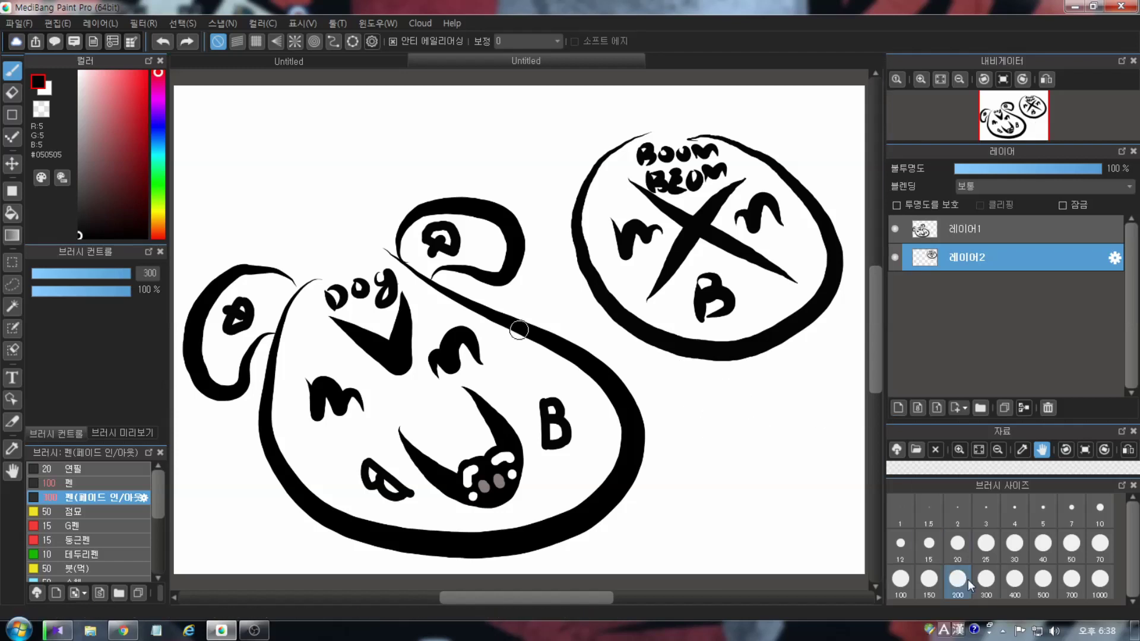
pyautogui.moveTo(731, 427)
pyautogui.mouseDown()
pyautogui.moveTo(743, 399)
pyautogui.moveTo(779, 467)
pyautogui.mouseUp()
pyautogui.hotkey('ctrl', 'z')
pyautogui.moveTo(742, 389); pyautogui.dragTo(774, 455)
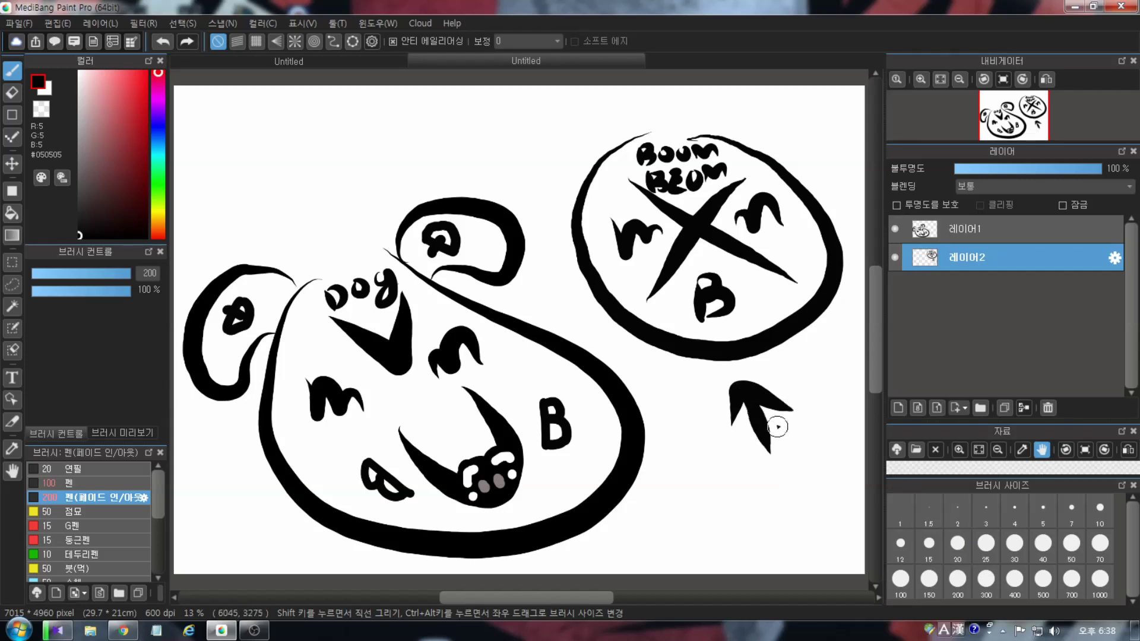
# Step: Write "BOOM BEOM" in large letters on two lines beneath the arrow with the Pen brush at size 150
pyautogui.click(83, 483)
pyautogui.click(929, 579)
pyautogui.moveTo(660, 452); pyautogui.dragTo(659, 502)
pyautogui.moveTo(662, 452); pyautogui.dragTo(681, 494)
pyautogui.moveTo(720, 457); pyautogui.dragTo(758, 461)
pyautogui.moveTo(790, 469); pyautogui.dragTo(842, 484)
pyautogui.moveTo(651, 512); pyautogui.dragTo(648, 557)
pyautogui.moveTo(653, 512); pyautogui.dragTo(666, 561)
pyautogui.moveTo(737, 511)
pyautogui.mouseDown()
pyautogui.moveTo(710, 514)
pyautogui.moveTo(736, 561)
pyautogui.mouseUp()
pyautogui.moveTo(710, 538); pyautogui.dragTo(769, 515)
pyautogui.moveTo(807, 555)
pyautogui.mouseDown()
pyautogui.moveTo(804, 537)
pyautogui.moveTo(850, 551)
pyautogui.mouseUp()
# Step: Write a large "DOG" title above the dog's head with the fade in/out pen at size 200
pyautogui.click(83, 497)
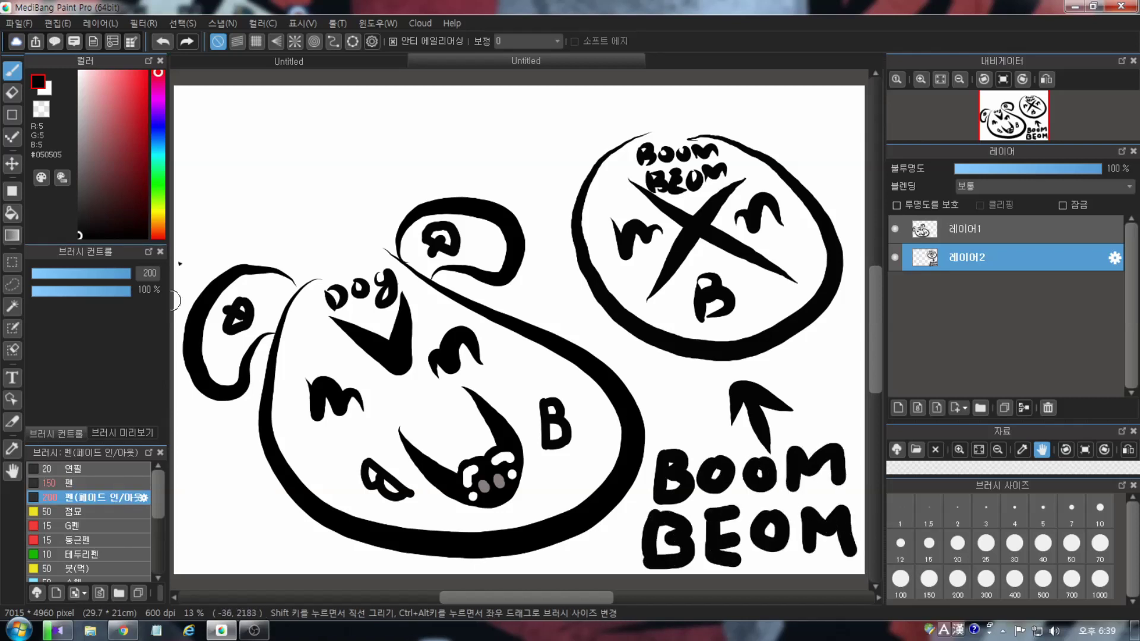
pyautogui.moveTo(202, 122); pyautogui.dragTo(199, 203)
pyautogui.moveTo(215, 161); pyautogui.dragTo(179, 169)
pyautogui.moveTo(307, 132)
pyautogui.mouseDown()
pyautogui.moveTo(281, 174)
pyautogui.moveTo(306, 134)
pyautogui.mouseUp()
pyautogui.moveTo(386, 108)
pyautogui.mouseDown()
pyautogui.moveTo(362, 145)
pyautogui.moveTo(396, 113)
pyautogui.mouseUp()
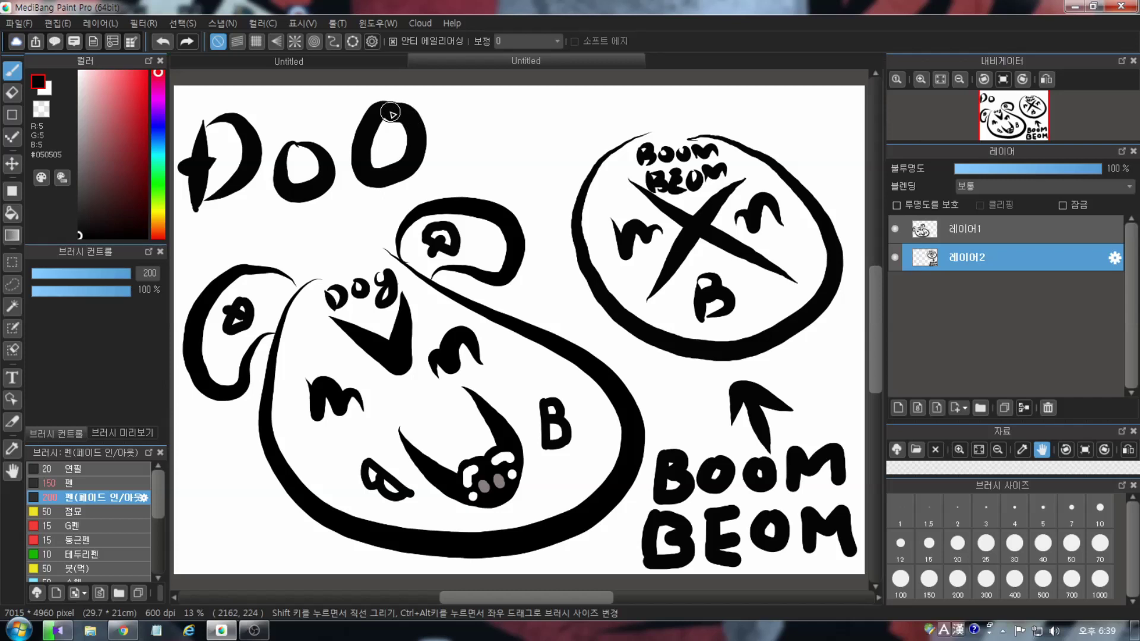
pyautogui.hotkey('ctrl', 'z')
pyautogui.moveTo(417, 138)
pyautogui.mouseDown()
pyautogui.moveTo(408, 123)
pyautogui.moveTo(438, 149)
pyautogui.mouseUp()
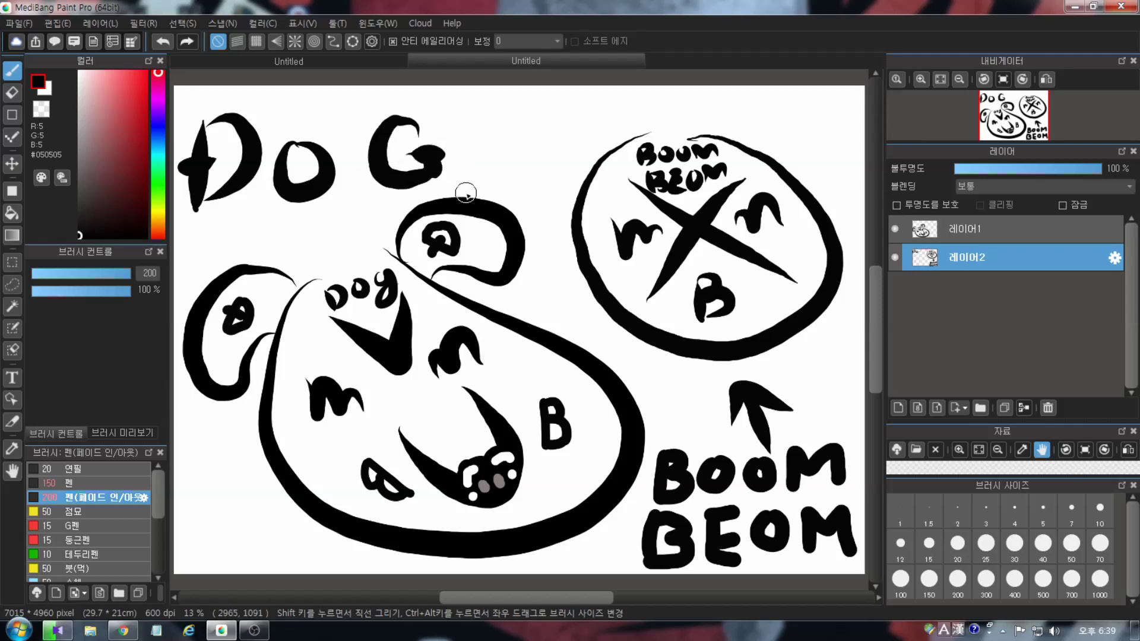
pyautogui.hotkey('ctrl', 'z')
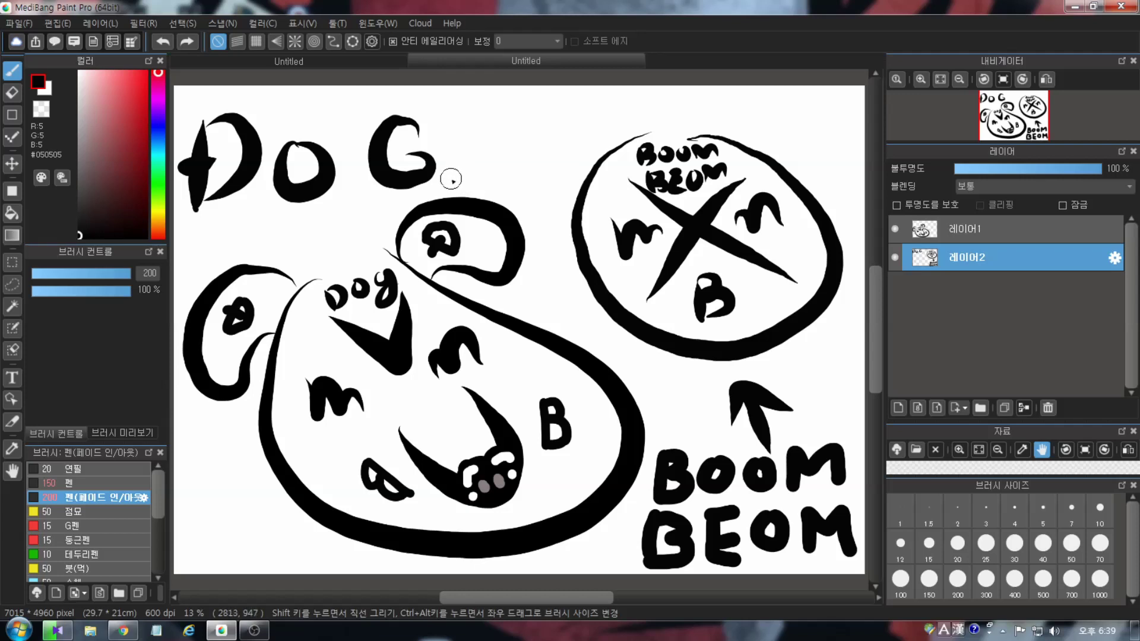
# Step: Add a new layer beneath the drawing layers and airbrush red #FF0013 behind "BOOM BEOM" in the circle at size 200
pyautogui.click(145, 72)
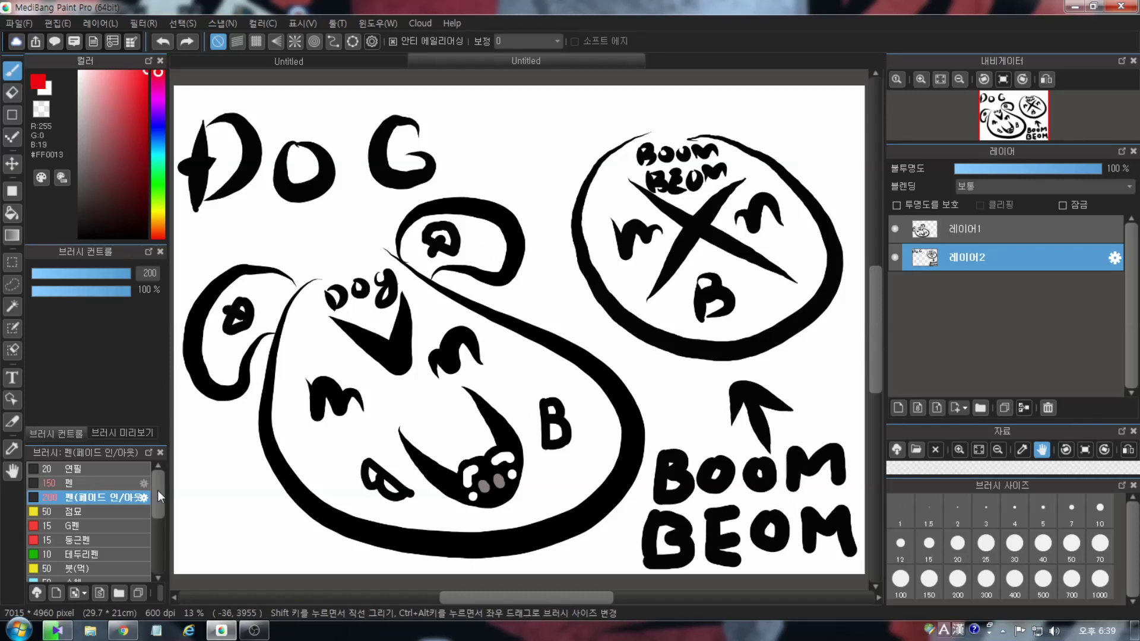
pyautogui.scroll(-2, 158, 490)
pyautogui.click(90, 538)
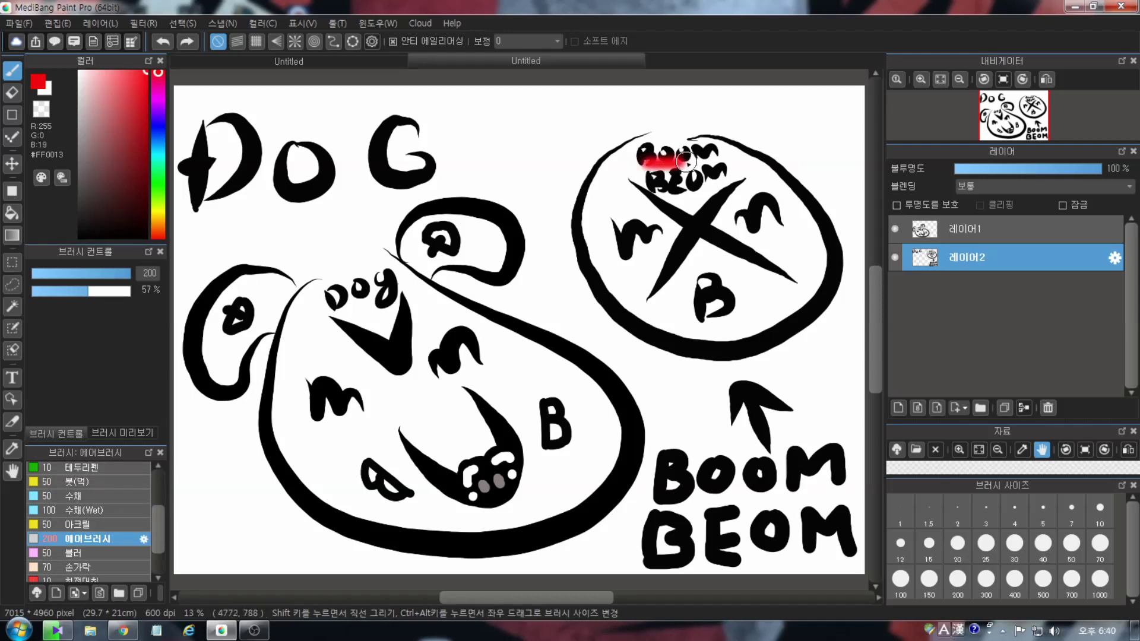
pyautogui.click(898, 407)
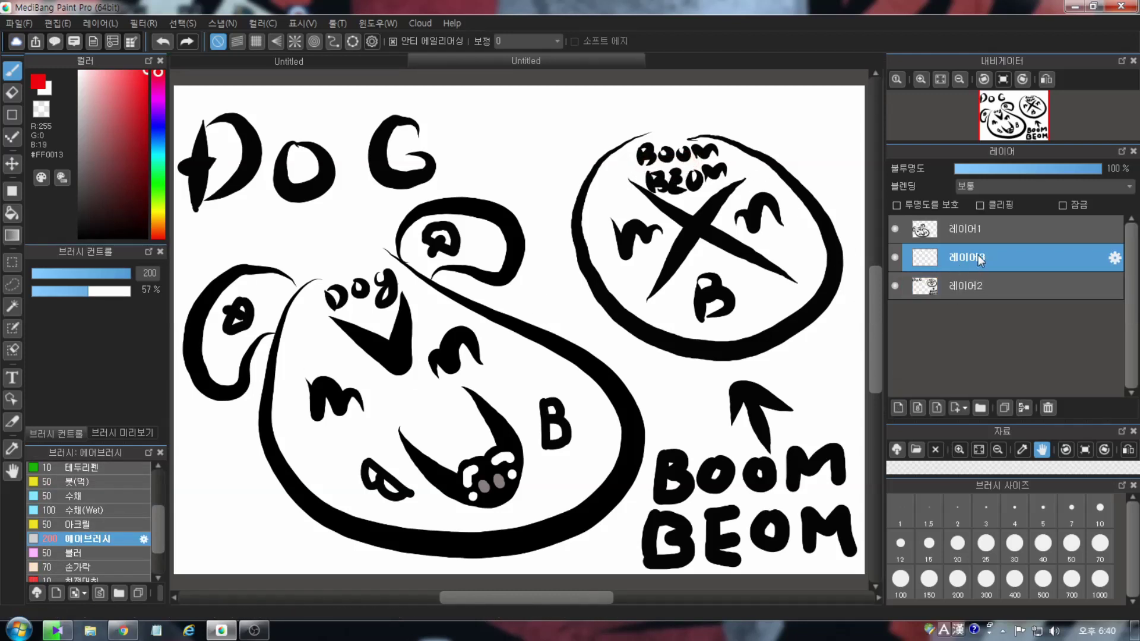
pyautogui.moveTo(978, 257); pyautogui.dragTo(974, 288)
pyautogui.moveTo(639, 154); pyautogui.dragTo(716, 153)
pyautogui.moveTo(647, 179); pyautogui.dragTo(721, 180)
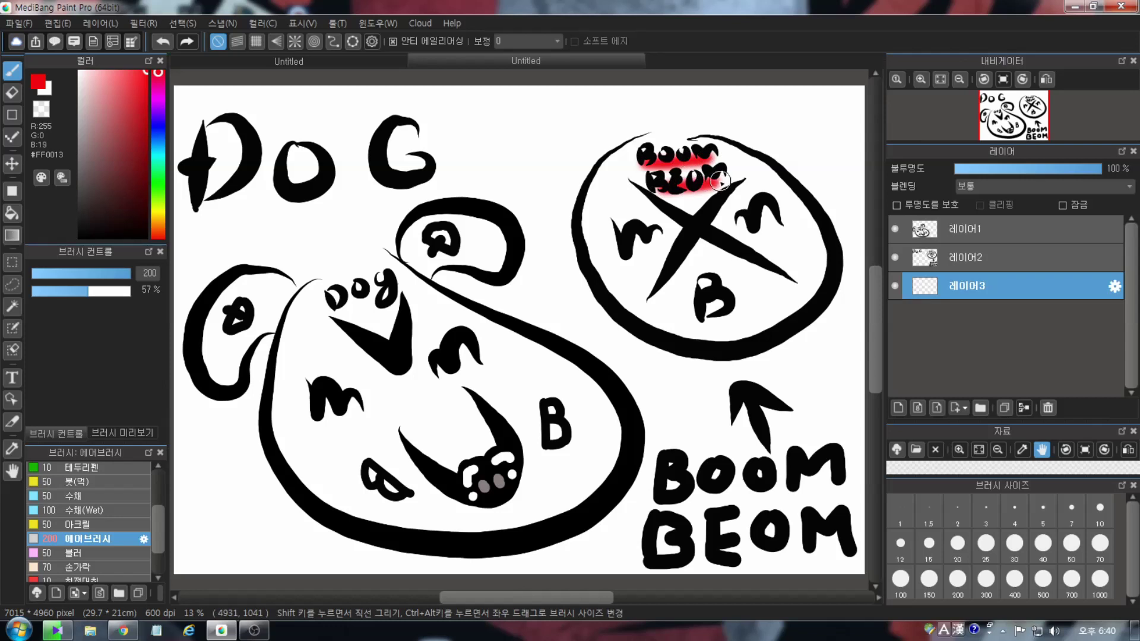
# Step: Airbrush red blush marks on both cheeks of the round face and of the dog's face
pyautogui.moveTo(632, 288); pyautogui.dragTo(637, 293)
pyautogui.moveTo(775, 252); pyautogui.dragTo(801, 256)
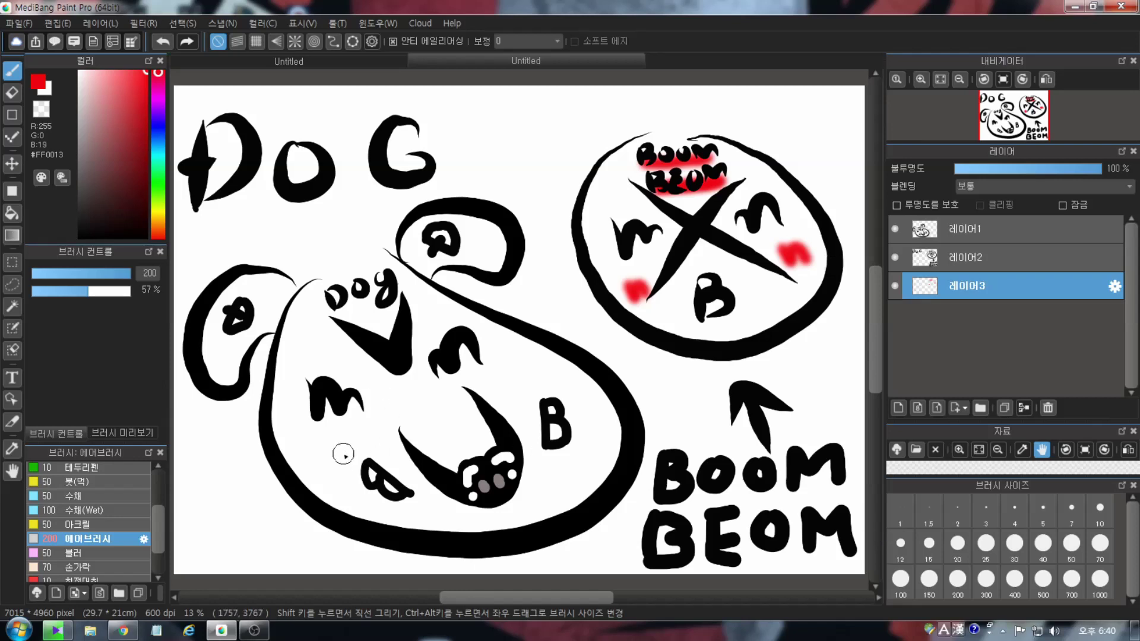
pyautogui.moveTo(331, 445); pyautogui.dragTo(366, 447)
pyautogui.moveTo(488, 387); pyautogui.dragTo(519, 373)
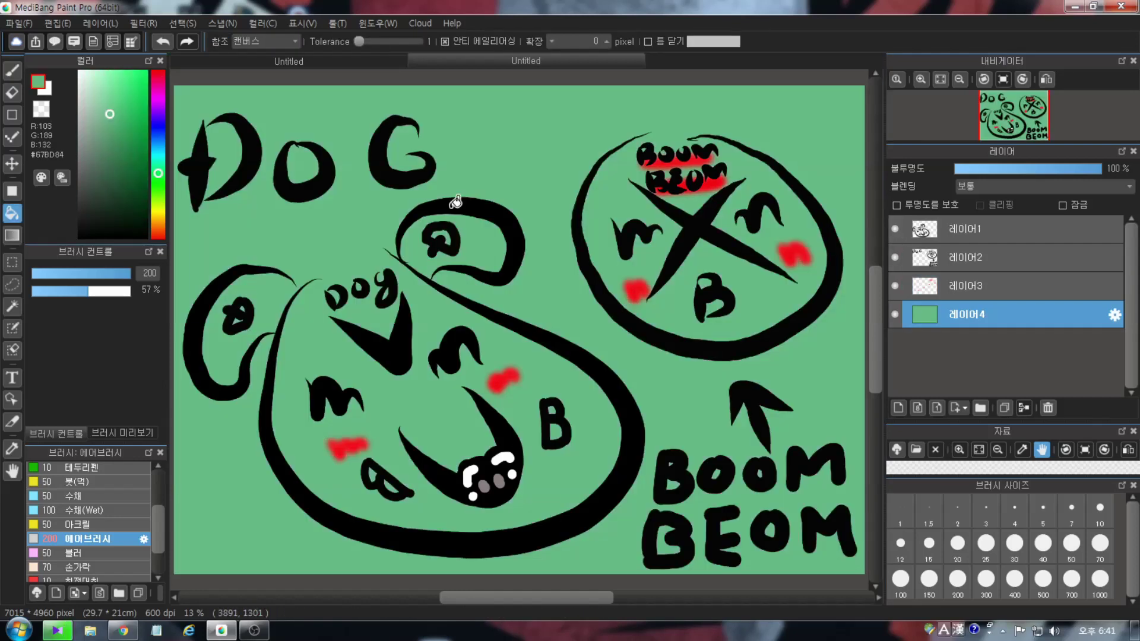
# Step: Refill the bottom background layer with light green #A9C977 using the Bucket tool
pyautogui.moveTo(152, 140); pyautogui.dragTo(158, 201)
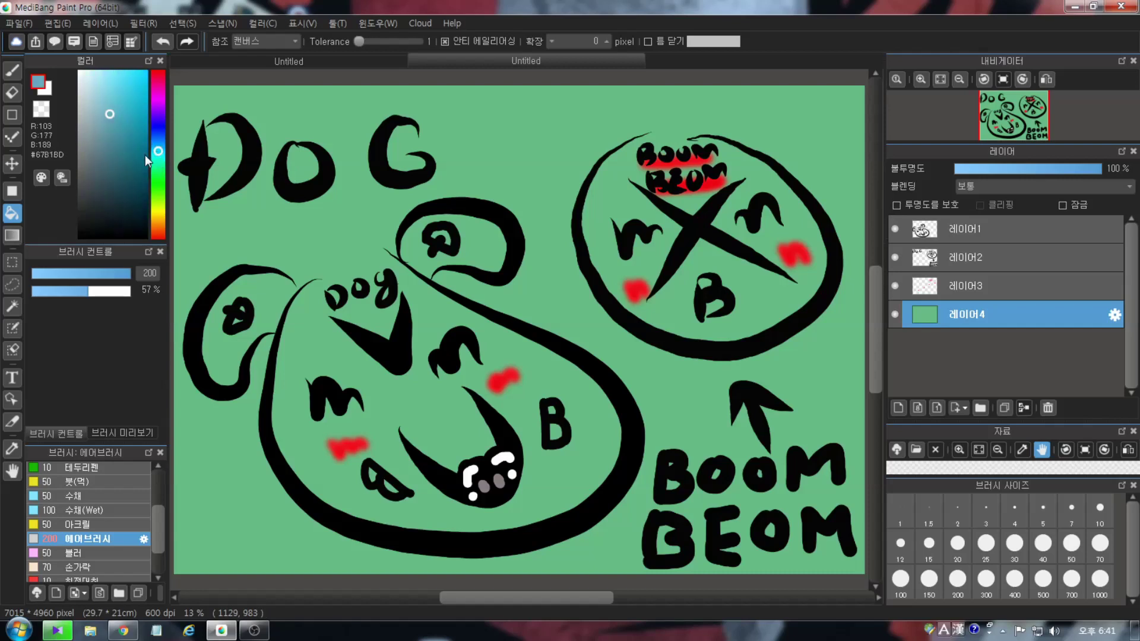
pyautogui.click(570, 214)
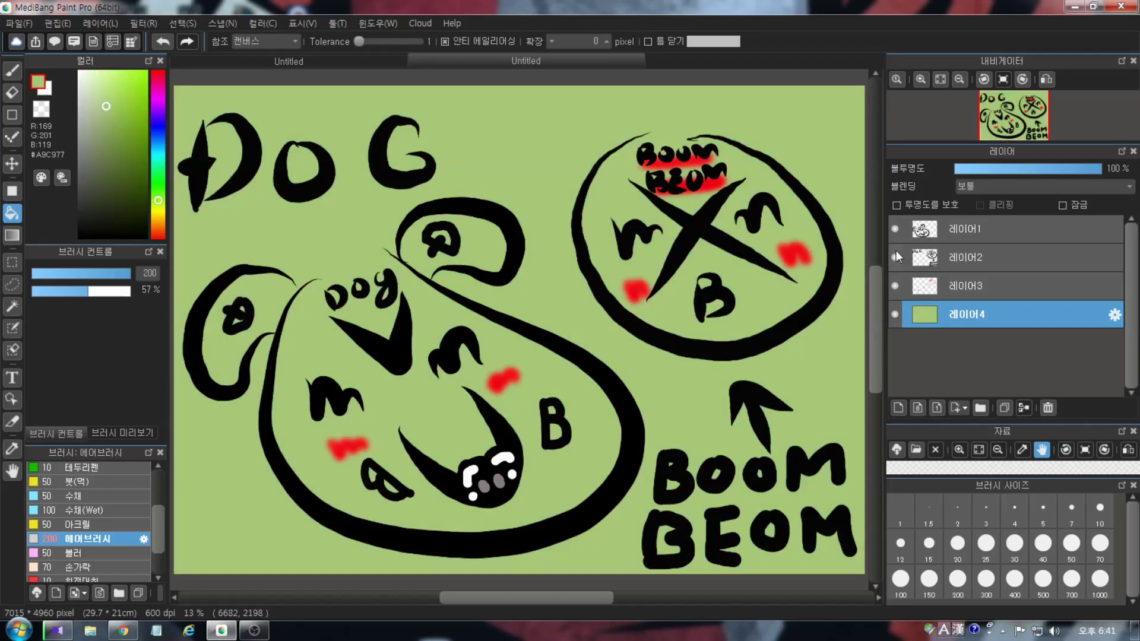